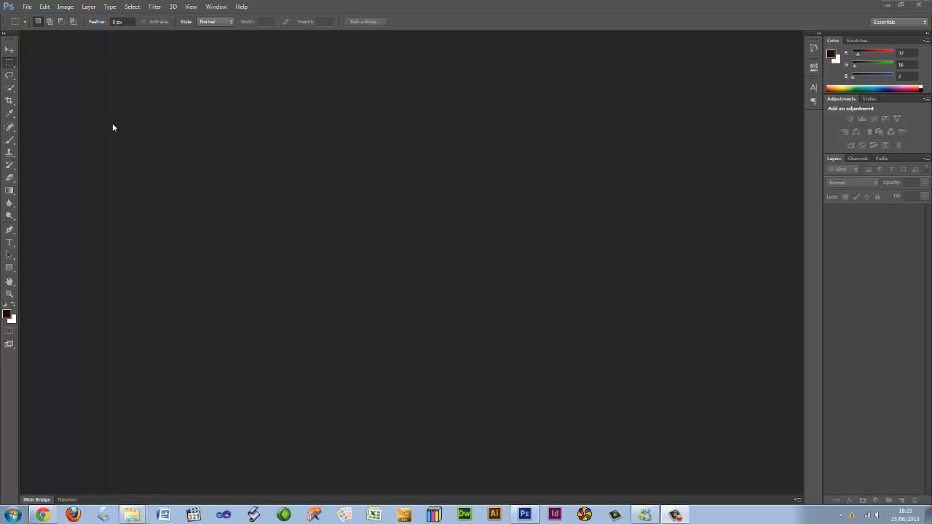
# Start a new document and name it Arquivo.
pyautogui.click(29, 9)
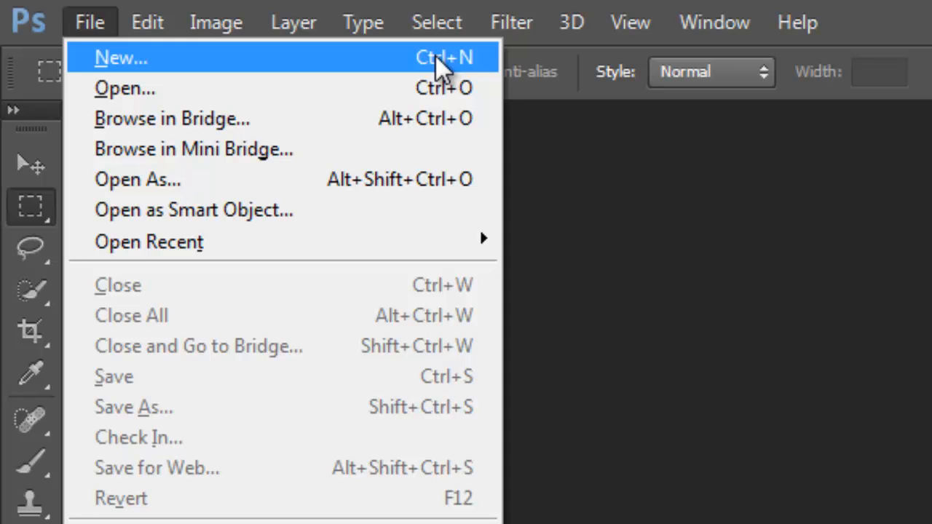
pyautogui.click(435, 55)
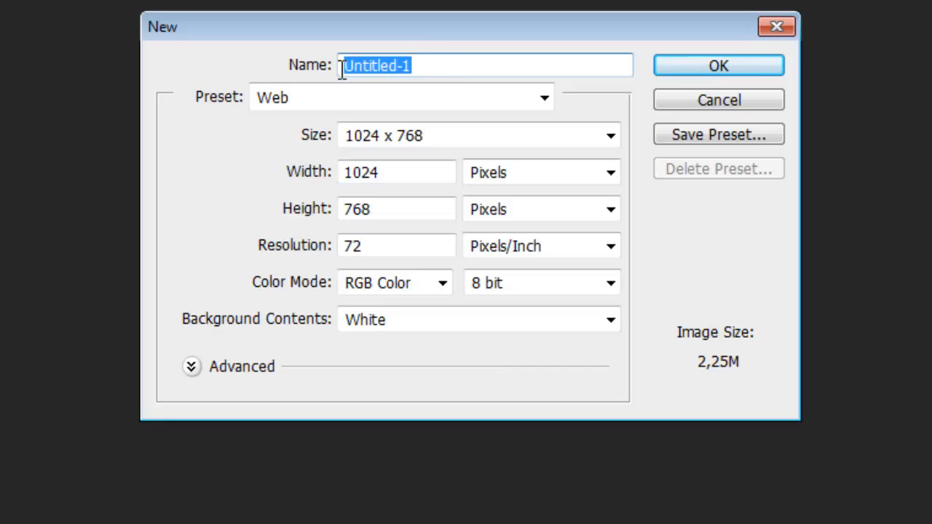
pyautogui.click(415, 73)
pyautogui.moveTo(449, 64); pyautogui.dragTo(115, 64)
pyautogui.write('A')
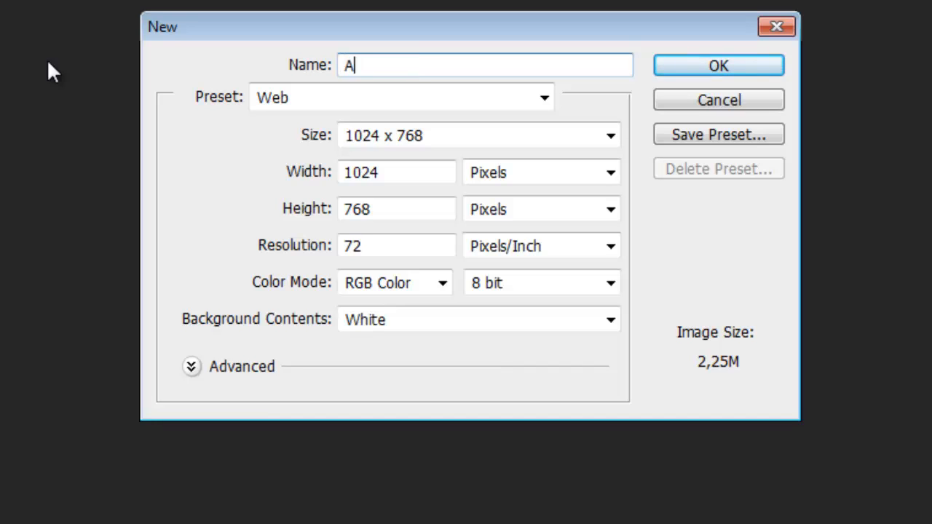
pyautogui.write('rquivo')
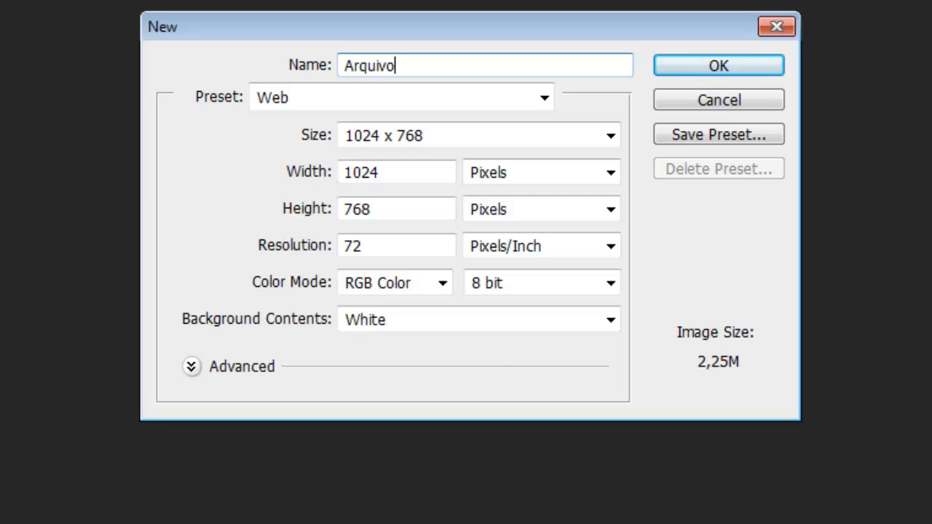
# Choose the International Paper preset with the A4 size for the new document.
pyautogui.click(488, 108)
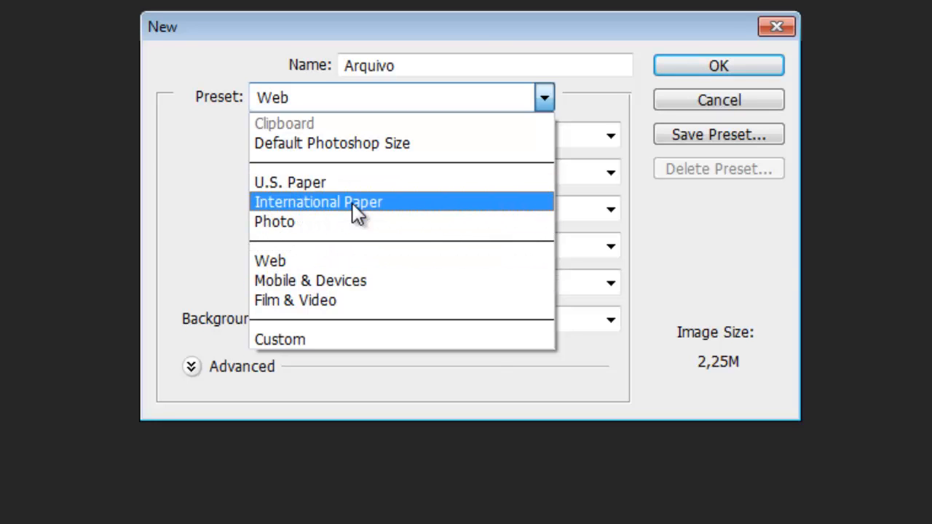
pyautogui.click(394, 207)
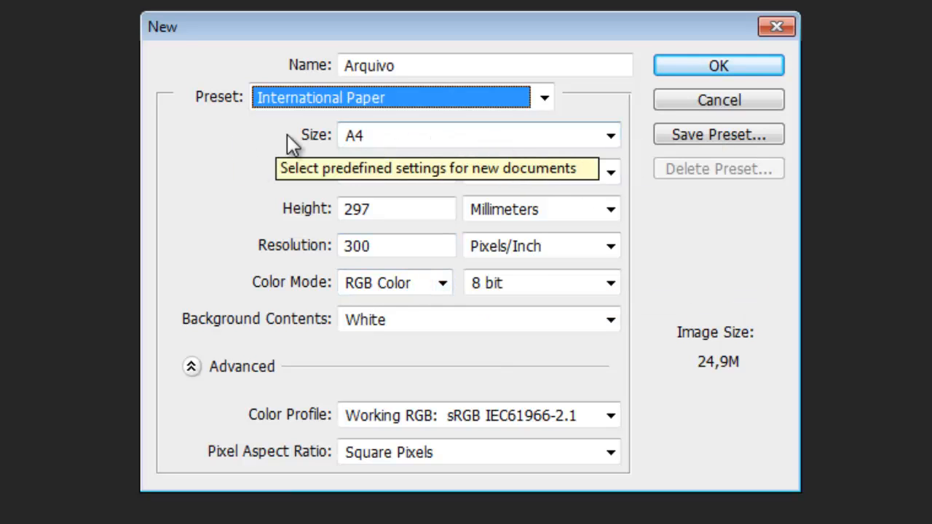
pyautogui.click(512, 140)
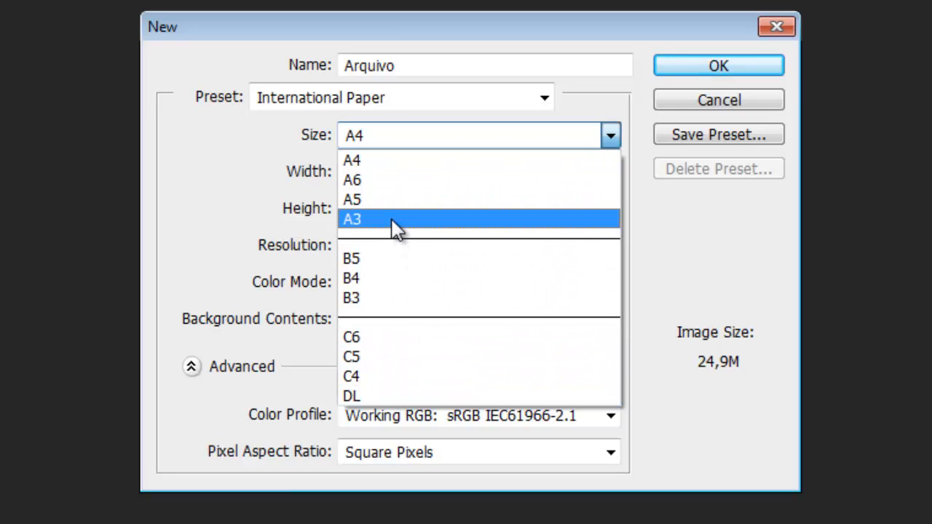
pyautogui.click(376, 159)
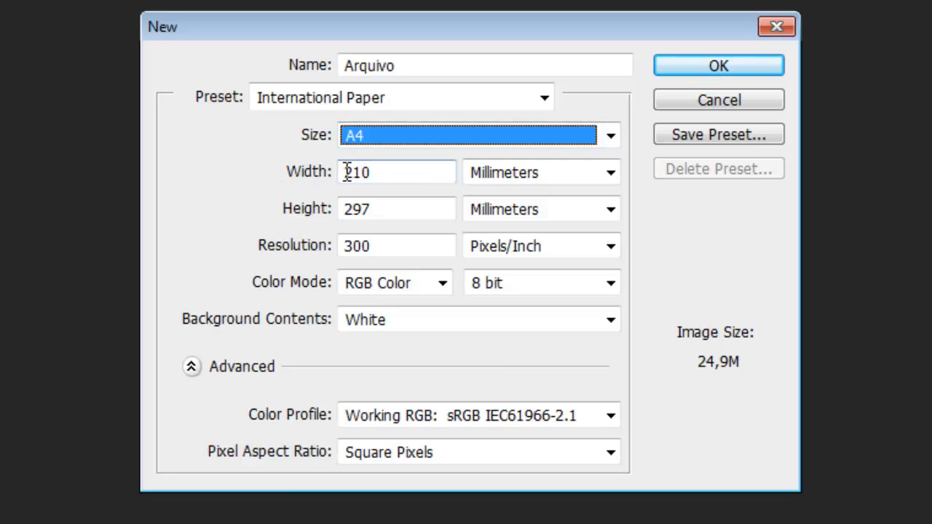
# Switch the new document's width and height units to Pixels and back to Millimeters.
pyautogui.moveTo(347, 172); pyautogui.dragTo(391, 171)
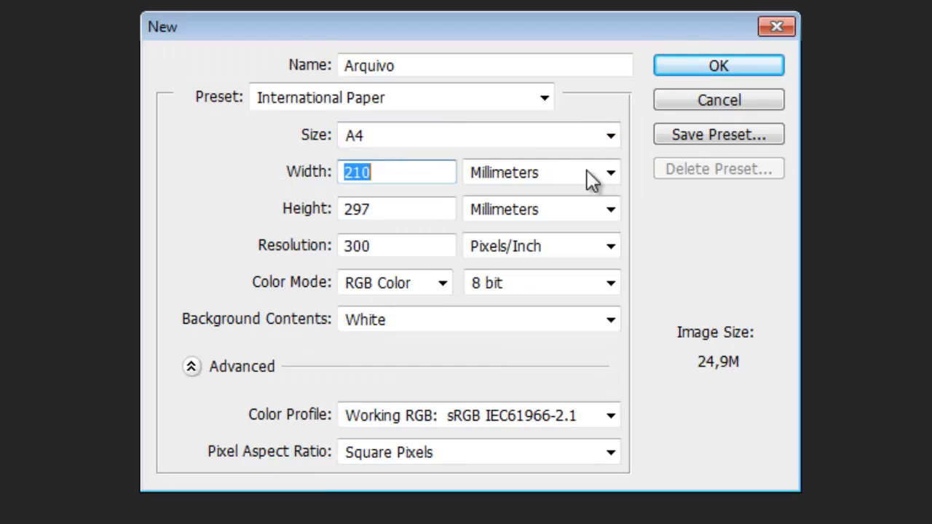
pyautogui.click(611, 175)
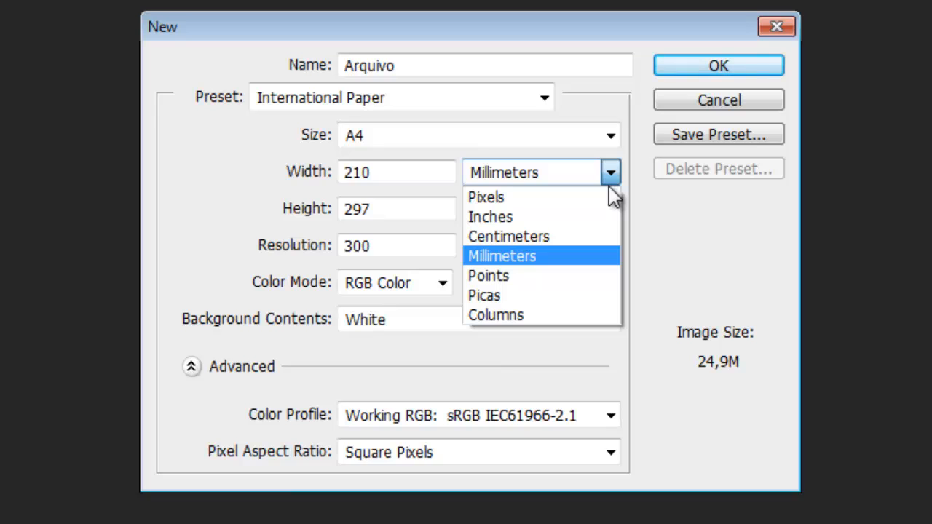
pyautogui.click(526, 195)
pyautogui.click(389, 172)
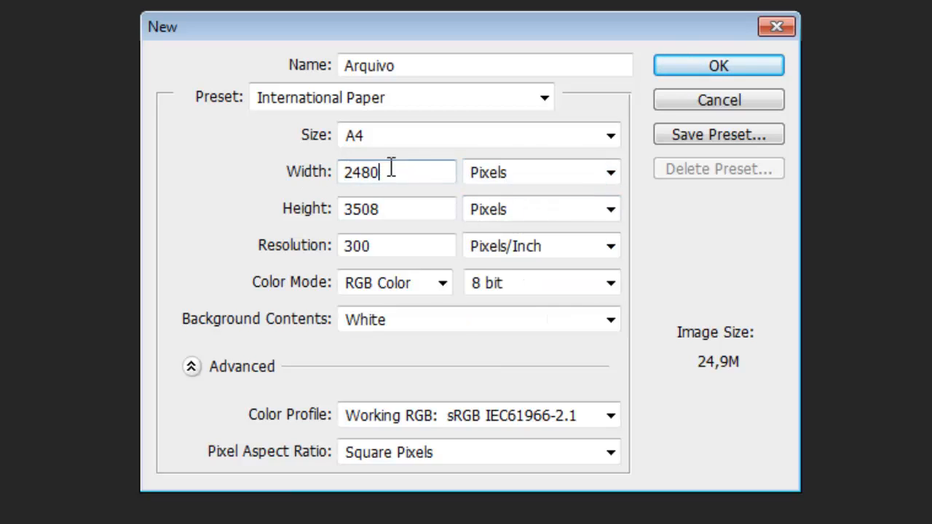
pyautogui.moveTo(389, 172); pyautogui.dragTo(343, 171)
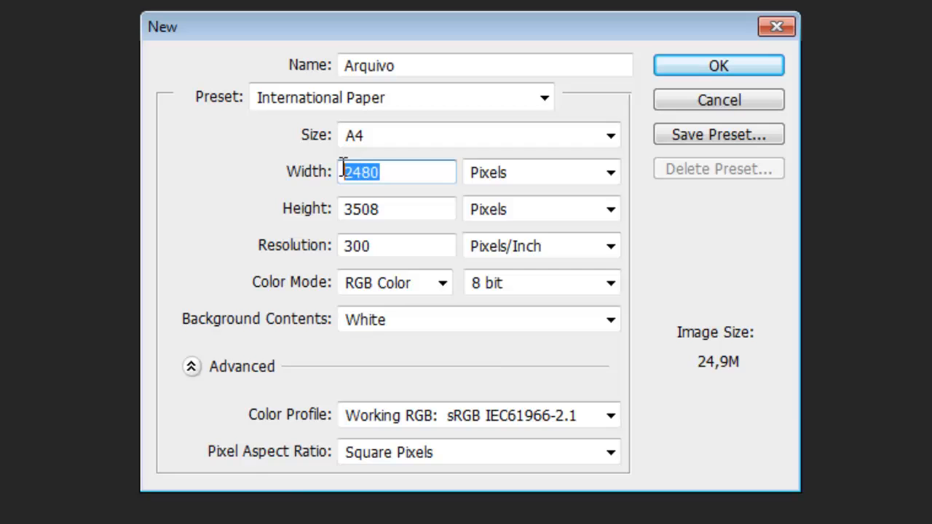
pyautogui.click(600, 179)
pyautogui.click(517, 257)
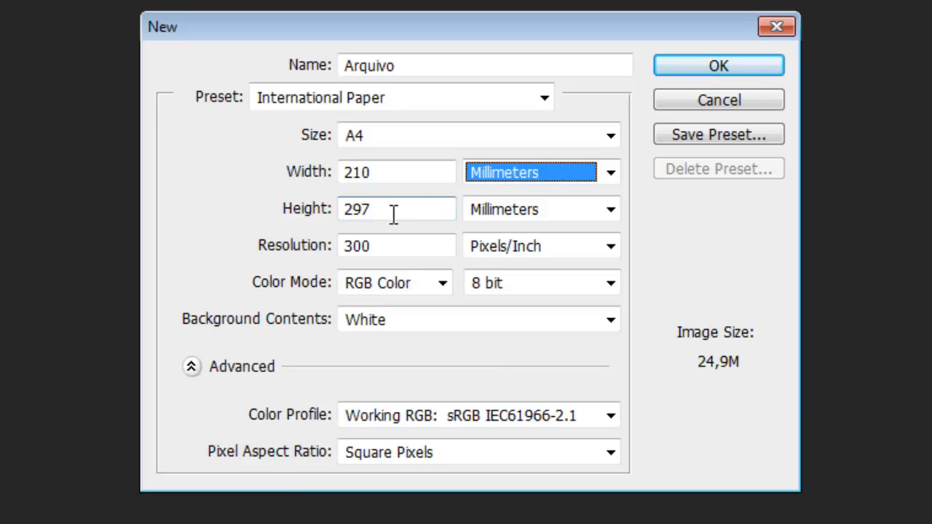
pyautogui.moveTo(389, 209); pyautogui.dragTo(297, 211)
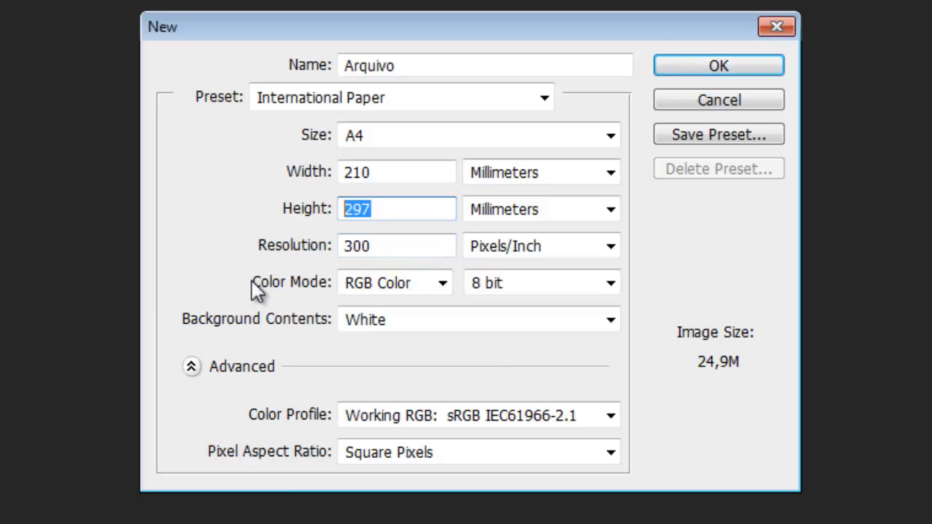
# Set the new document's color mode to CMYK Color.
pyautogui.click(354, 284)
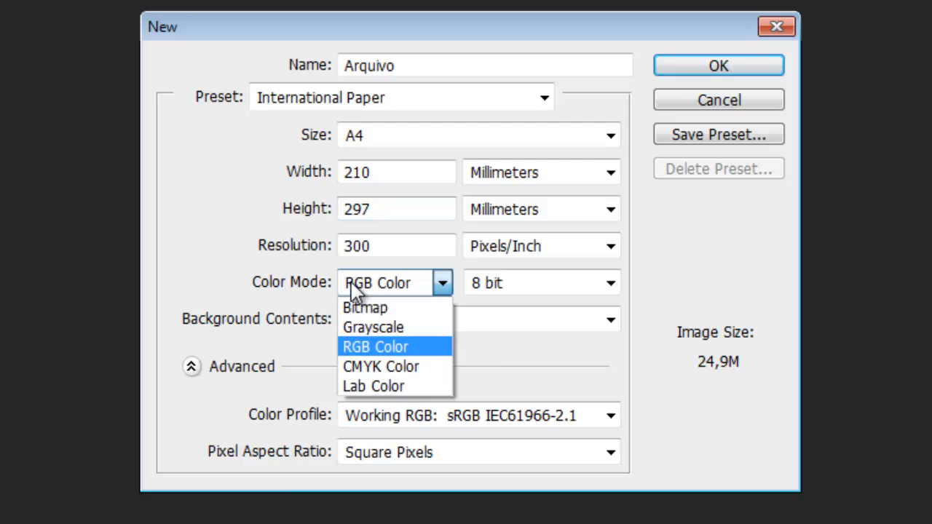
pyautogui.click(244, 270)
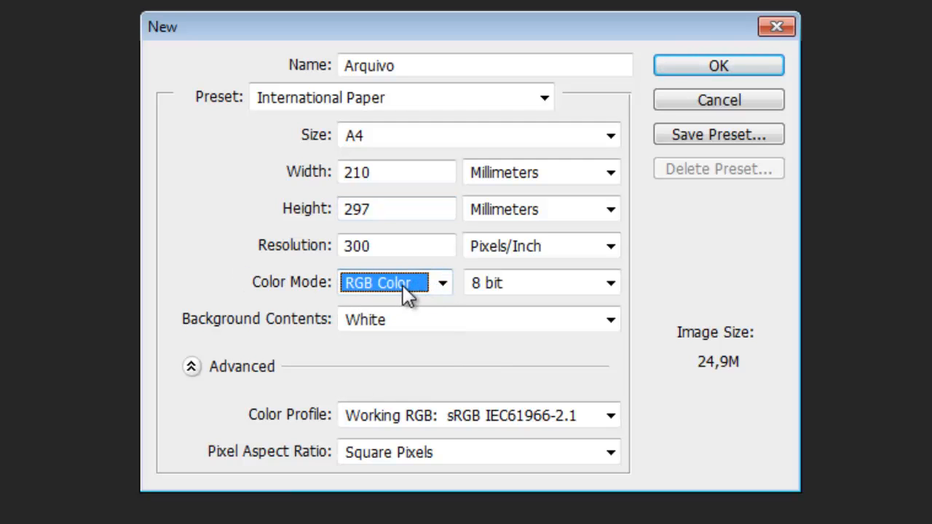
pyautogui.click(400, 283)
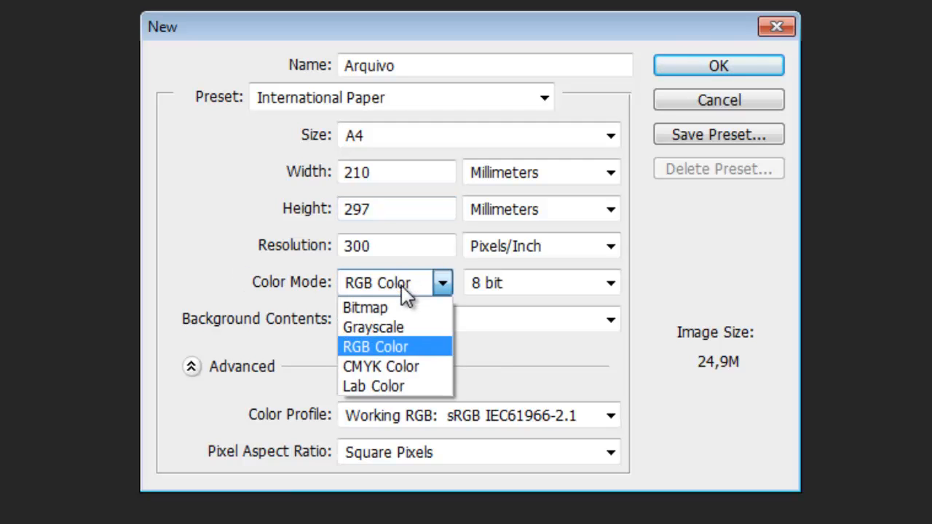
pyautogui.click(381, 368)
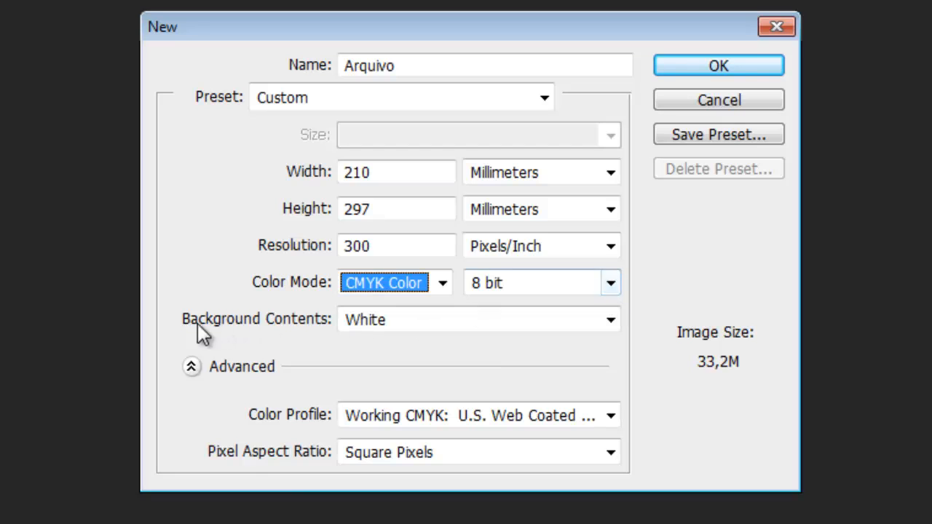
# Keep White as the new document's background contents and collapse the advanced options.
pyautogui.click(426, 317)
pyautogui.click(626, 320)
pyautogui.click(610, 319)
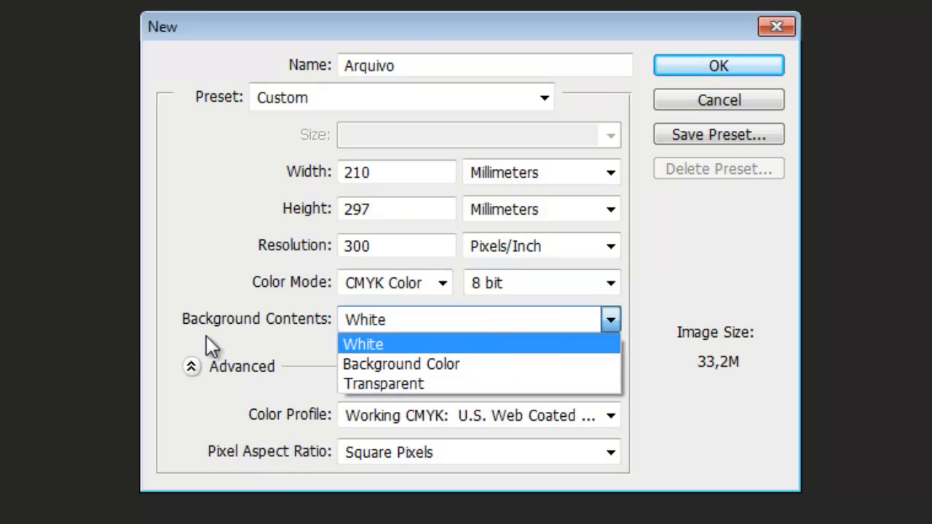
pyautogui.click(511, 327)
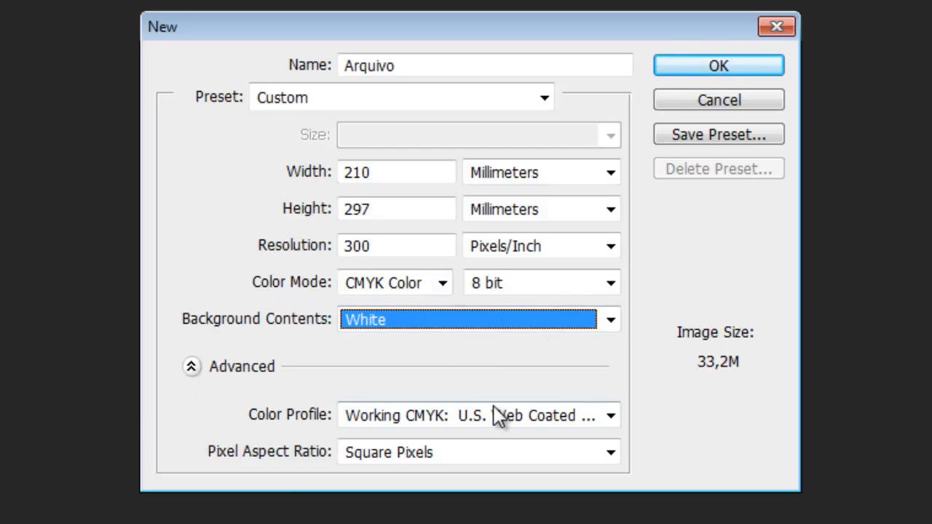
pyautogui.click(192, 366)
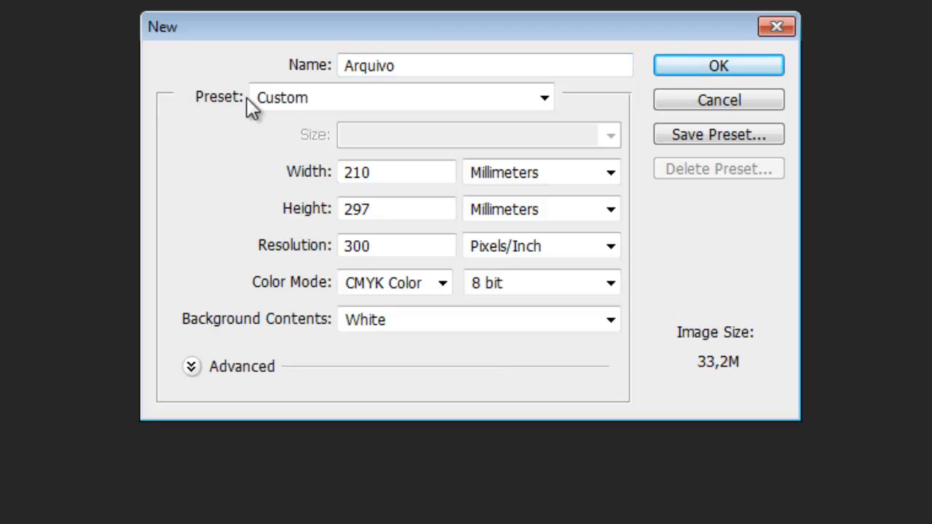
# Choose the Web preset at 1024 x 768 and inspect its width, height and resolution.
pyautogui.click(466, 102)
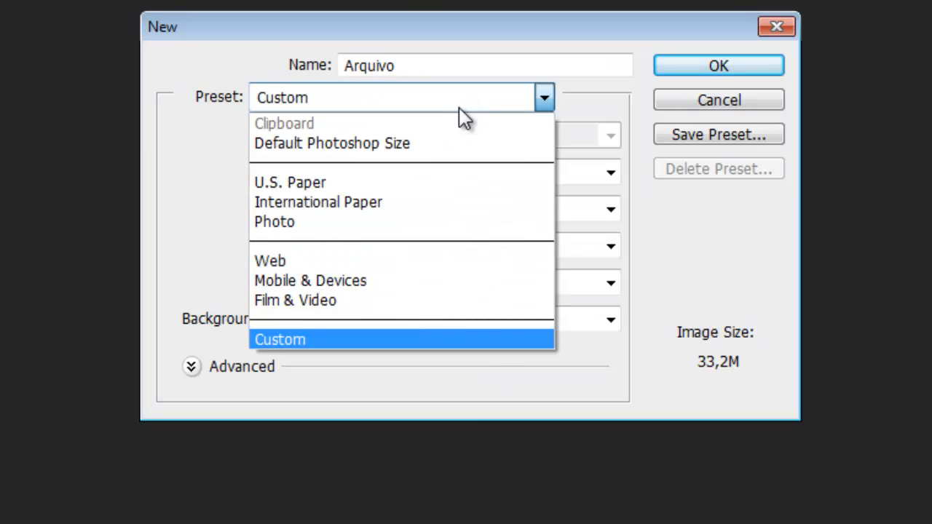
pyautogui.click(272, 260)
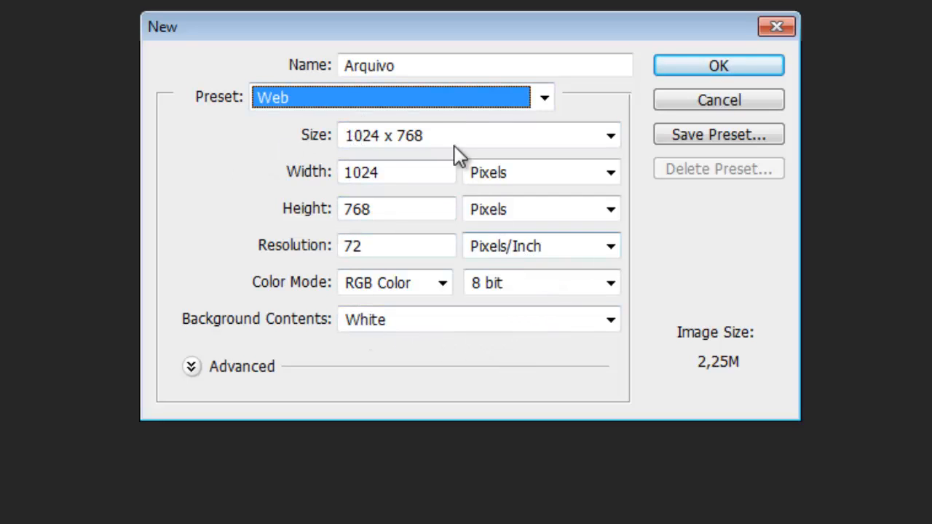
pyautogui.click(553, 137)
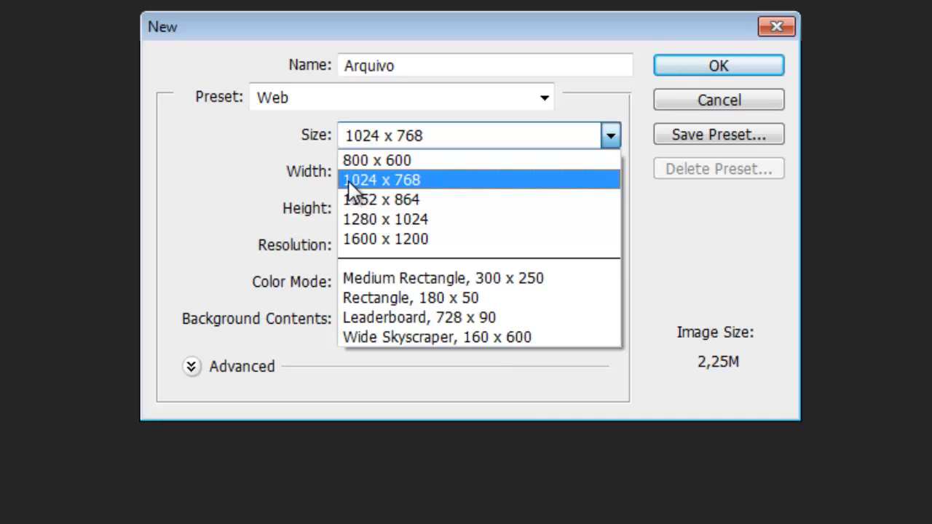
pyautogui.click(349, 182)
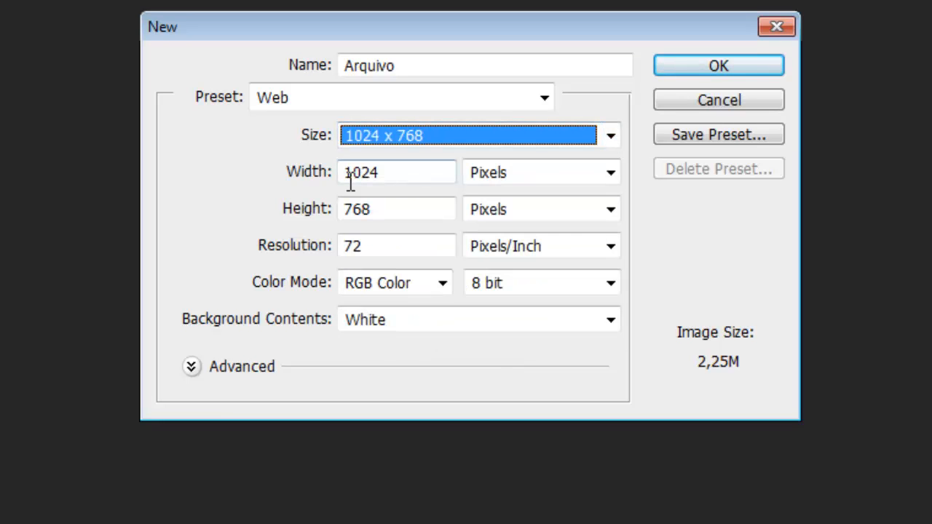
pyautogui.click(391, 177)
pyautogui.click(401, 211)
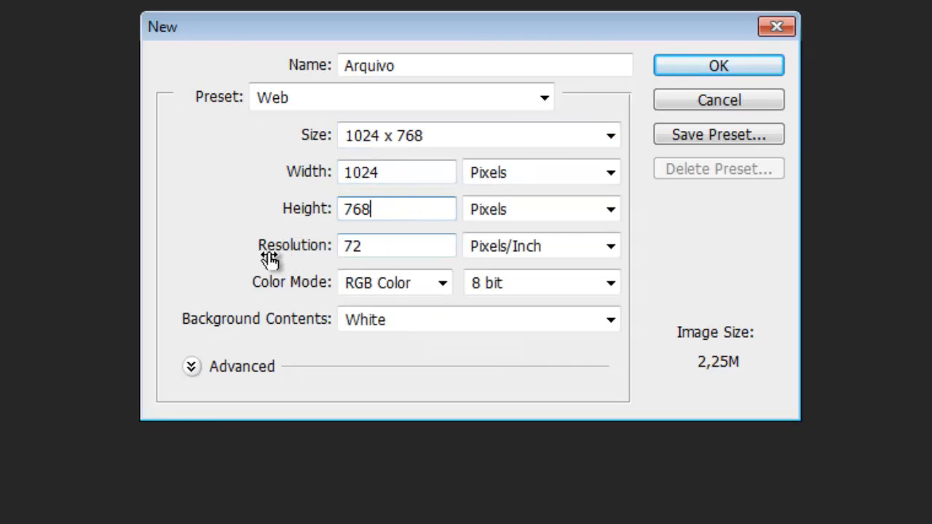
pyautogui.click(408, 247)
pyautogui.moveTo(422, 245); pyautogui.dragTo(294, 246)
pyautogui.click(390, 245)
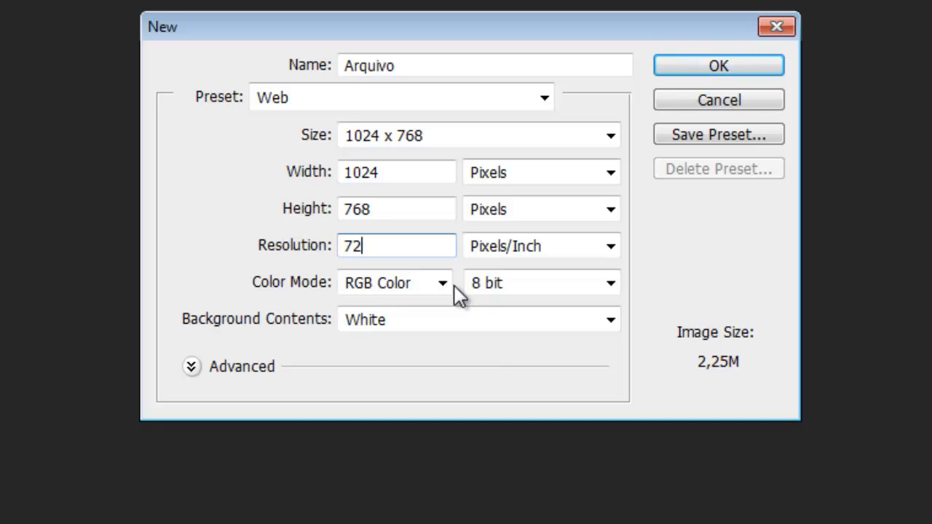
# Apply the International Paper preset at A4 size and create the document.
pyautogui.click(480, 105)
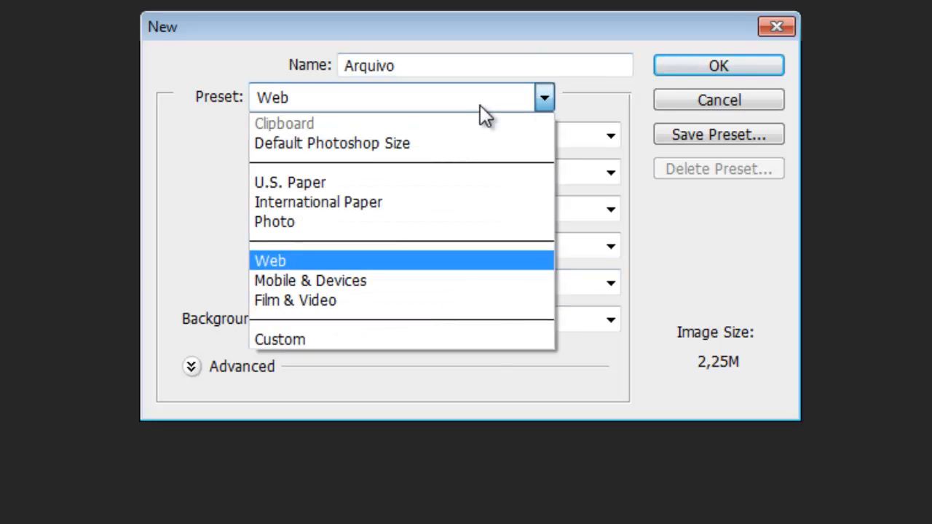
pyautogui.click(385, 202)
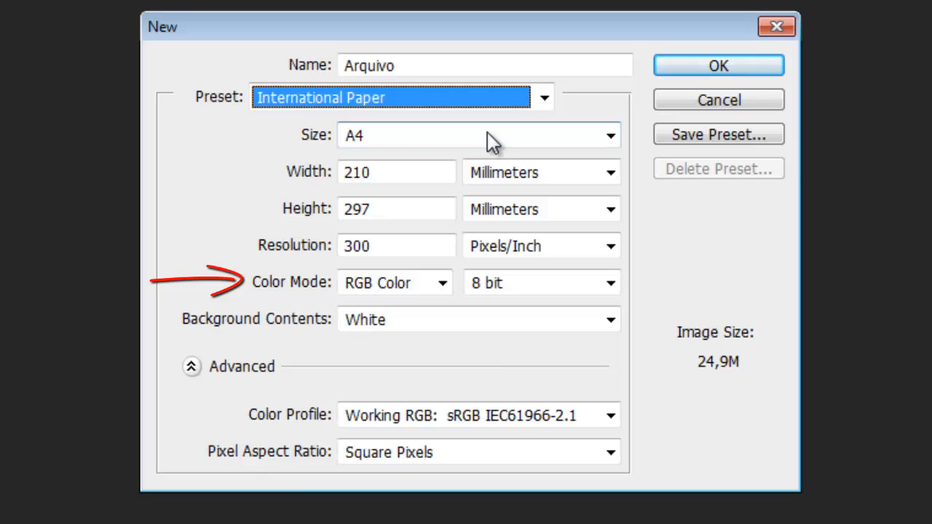
pyautogui.click(721, 63)
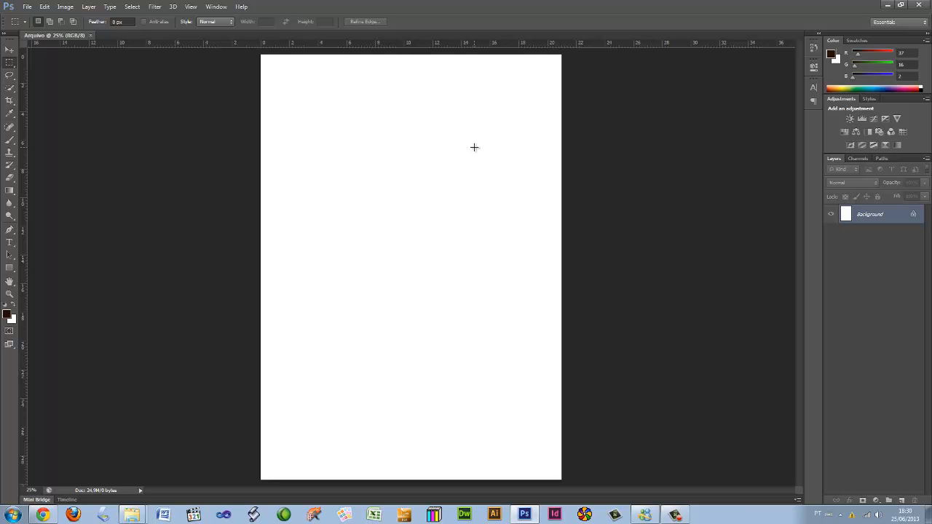
# Convert the blank A4 document's color mode to CMYK Color, accepting the U.S. Web Coated (SWOP) v2 profile.
pyautogui.click(66, 6)
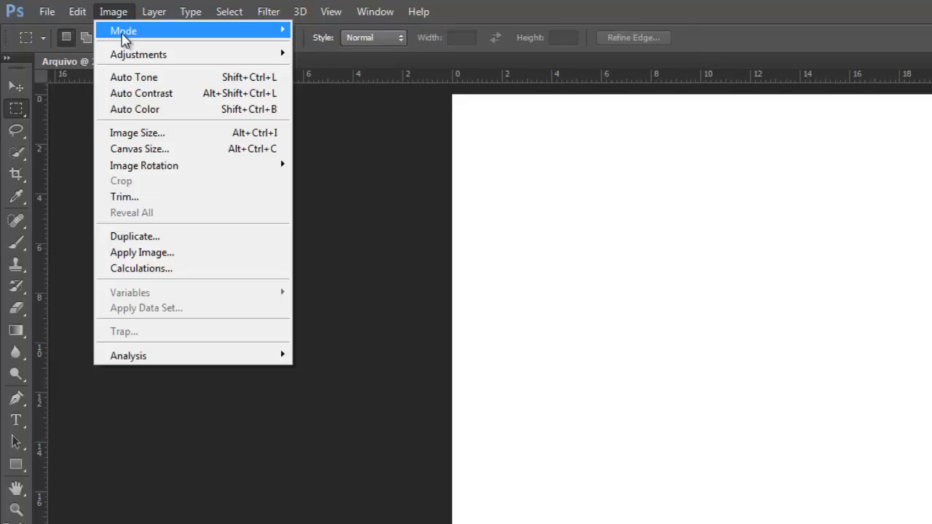
pyautogui.moveTo(71, 17)
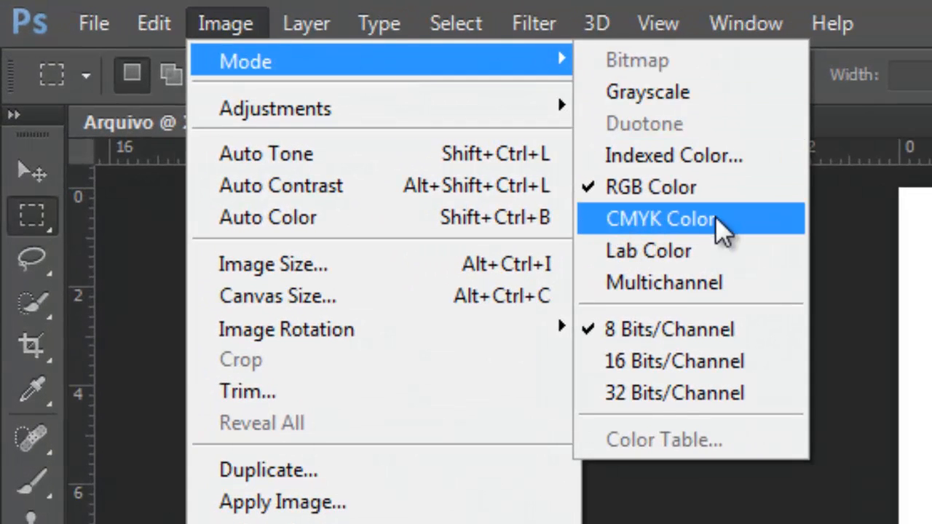
pyautogui.click(688, 219)
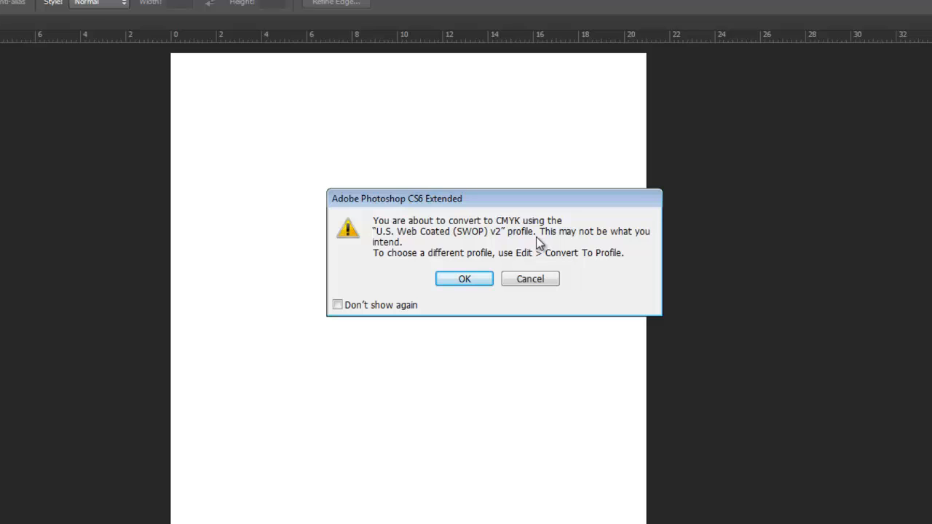
pyautogui.click(464, 281)
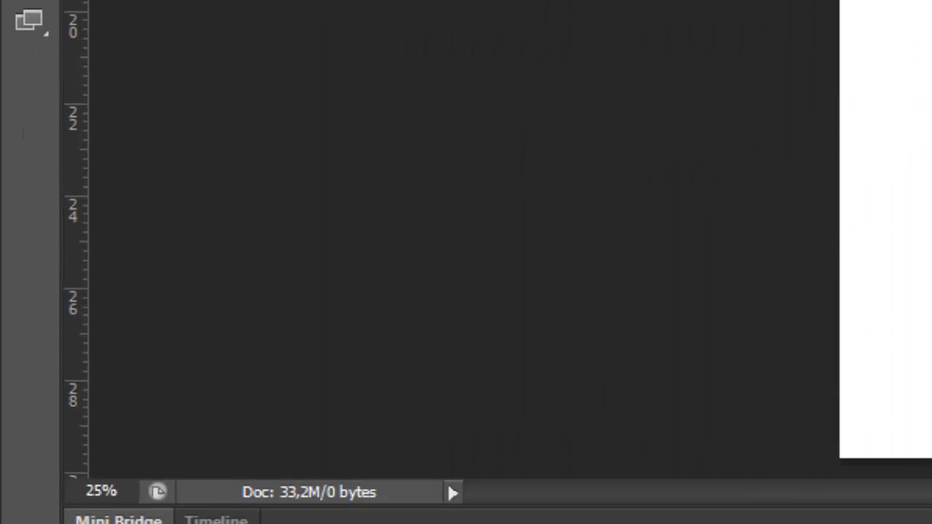
pyautogui.moveTo(134, 495); pyautogui.dragTo(63, 508)
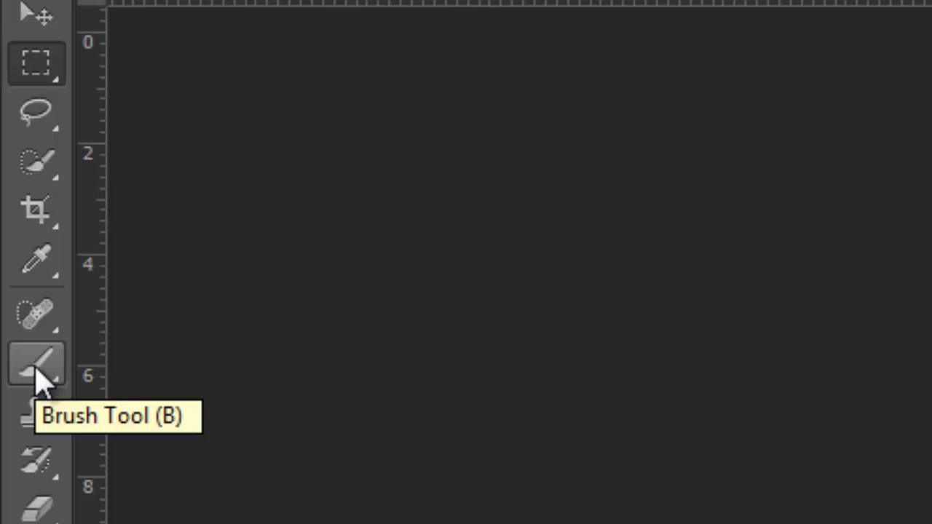
# Choose the Brush tool and set the brush size to 23 px.
pyautogui.click(36, 371)
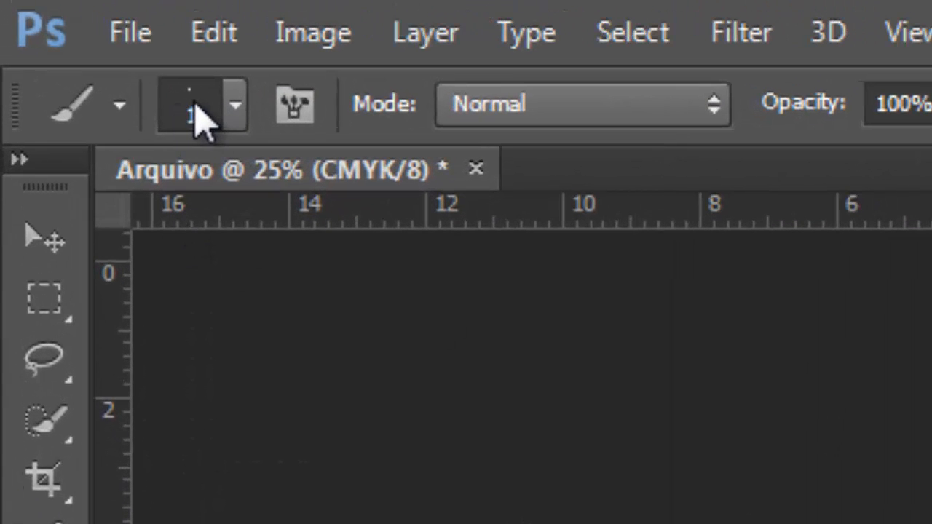
pyautogui.click(234, 108)
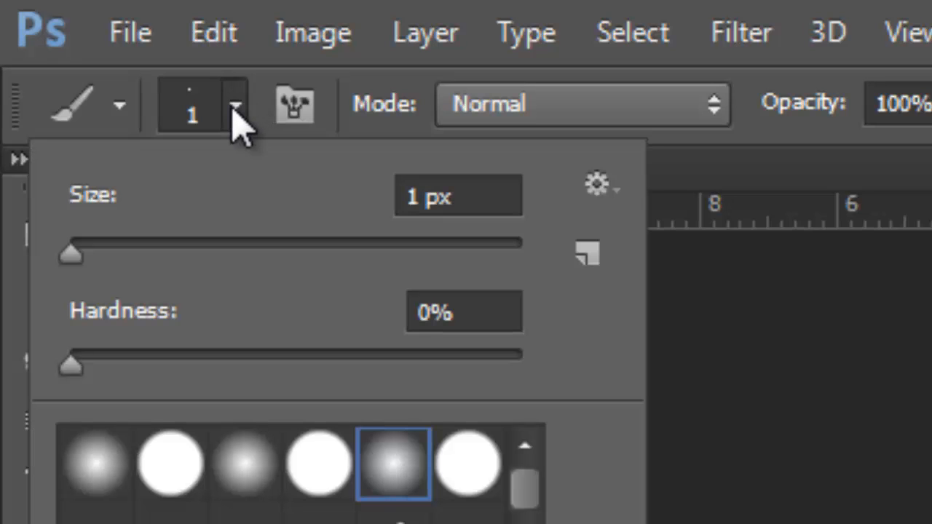
pyautogui.moveTo(83, 255); pyautogui.dragTo(118, 255)
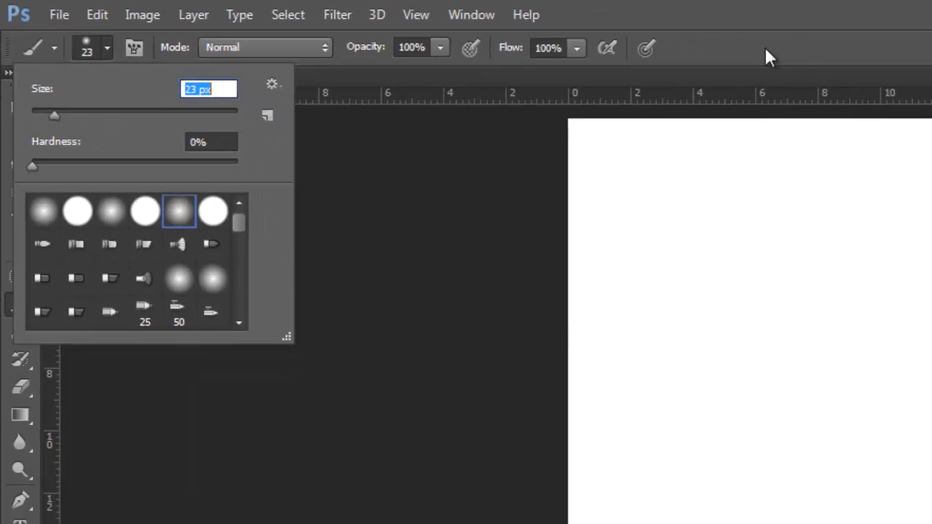
pyautogui.click(765, 56)
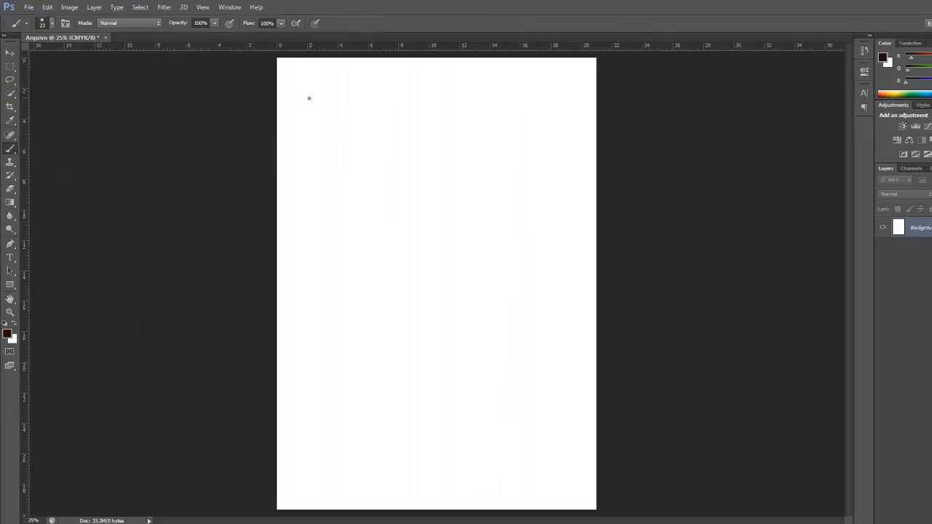
# Handwrite "Risco", "curso" and "PS" in three large rows down the blank A4 page with the Brush tool.
pyautogui.moveTo(293, 115)
pyautogui.mouseDown()
pyautogui.moveTo(329, 215)
pyautogui.moveTo(303, 101)
pyautogui.moveTo(306, 144)
pyautogui.moveTo(412, 186)
pyautogui.mouseUp()
pyautogui.click(402, 105)
pyautogui.moveTo(420, 113); pyautogui.dragTo(426, 181)
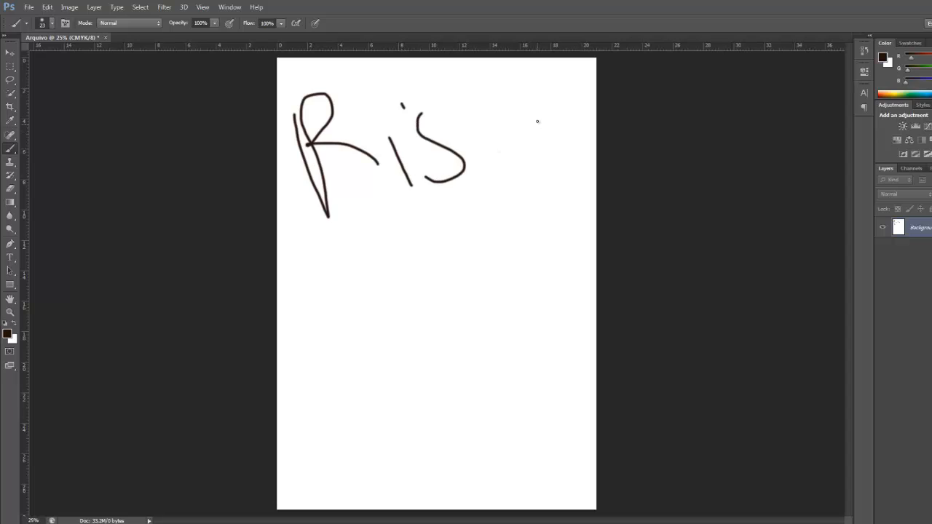
pyautogui.moveTo(538, 121); pyautogui.dragTo(526, 191)
pyautogui.moveTo(541, 155)
pyautogui.mouseDown()
pyautogui.moveTo(534, 197)
pyautogui.moveTo(411, 268)
pyautogui.mouseUp()
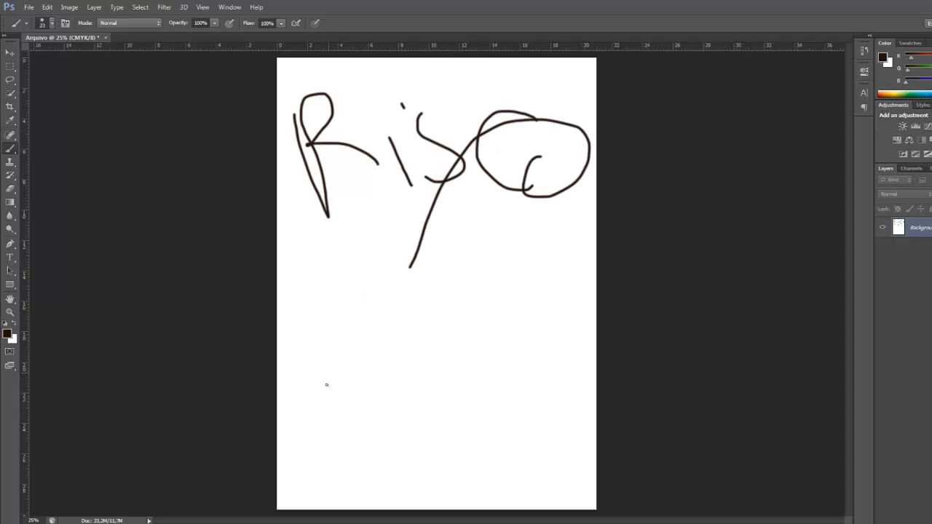
pyautogui.moveTo(318, 256)
pyautogui.mouseDown()
pyautogui.moveTo(350, 271)
pyautogui.moveTo(380, 265)
pyautogui.mouseUp()
pyautogui.moveTo(406, 262)
pyautogui.mouseDown()
pyautogui.moveTo(431, 273)
pyautogui.moveTo(405, 297)
pyautogui.mouseUp()
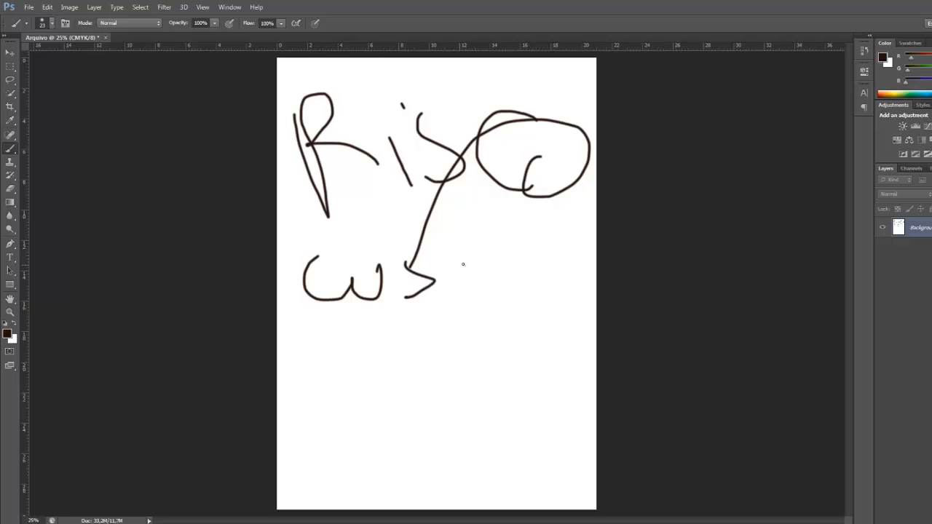
pyautogui.moveTo(473, 254)
pyautogui.mouseDown()
pyautogui.moveTo(466, 299)
pyautogui.moveTo(466, 255)
pyautogui.mouseUp()
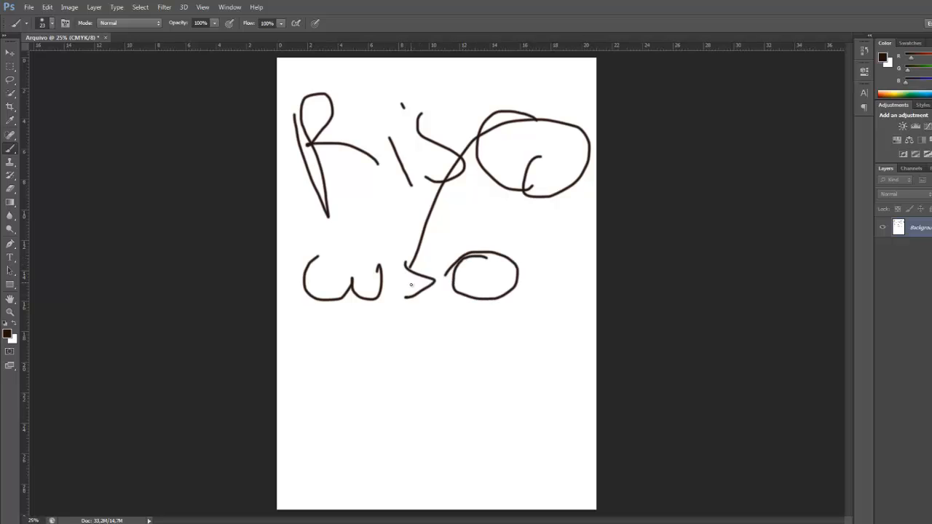
pyautogui.moveTo(390, 271)
pyautogui.mouseDown()
pyautogui.moveTo(392, 304)
pyautogui.moveTo(425, 292)
pyautogui.mouseUp()
pyautogui.moveTo(321, 398); pyautogui.dragTo(358, 461)
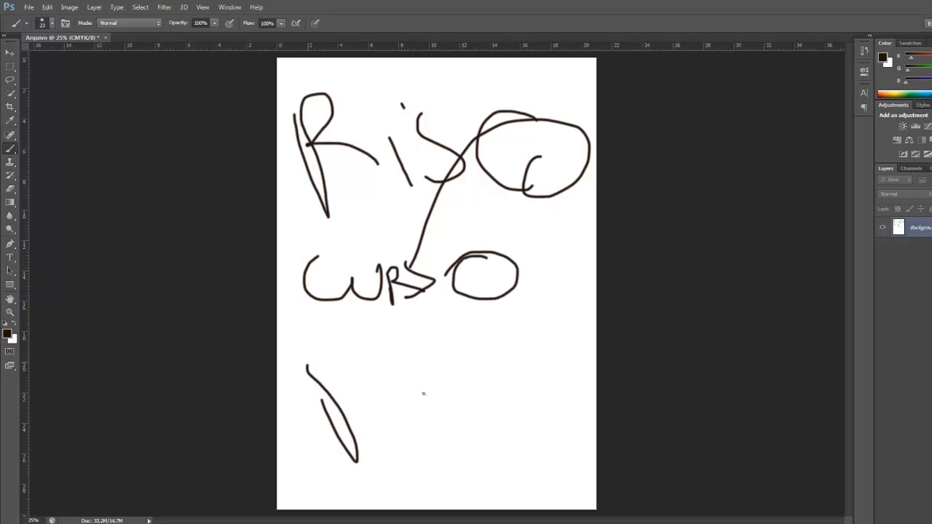
pyautogui.moveTo(391, 431); pyautogui.dragTo(306, 360)
pyautogui.moveTo(481, 339)
pyautogui.mouseDown()
pyautogui.moveTo(545, 412)
pyautogui.moveTo(444, 451)
pyautogui.mouseUp()
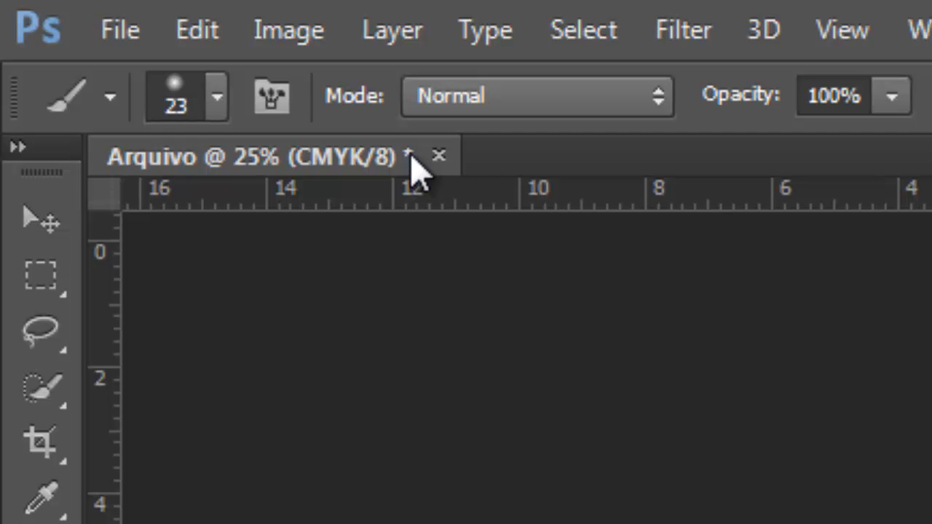
# Save the document as Arquivo.psd in Photoshop format inside the tutroriais folder.
pyautogui.click(115, 33)
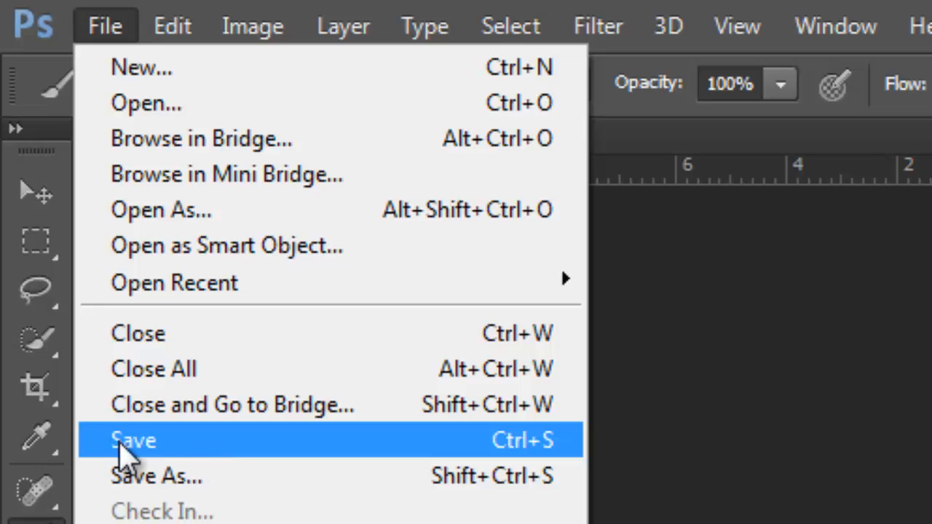
pyautogui.click(522, 442)
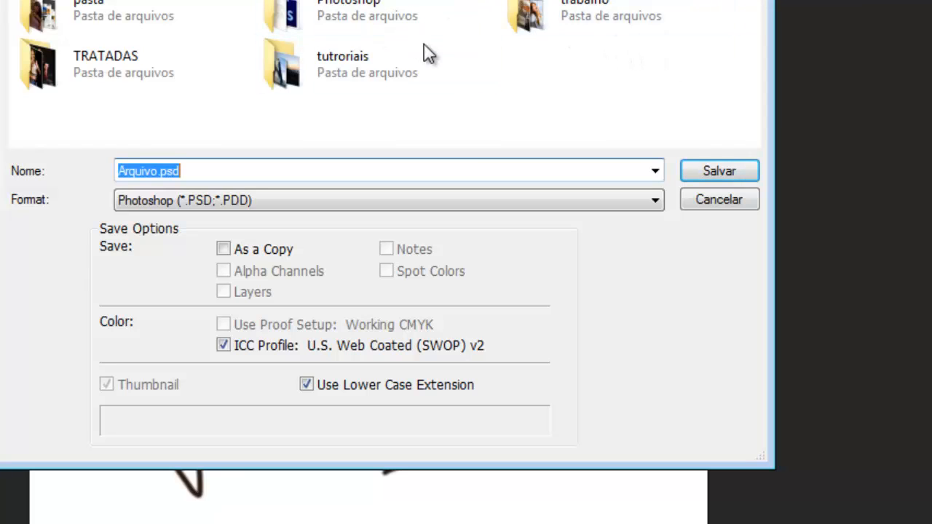
pyautogui.doubleClick(296, 61)
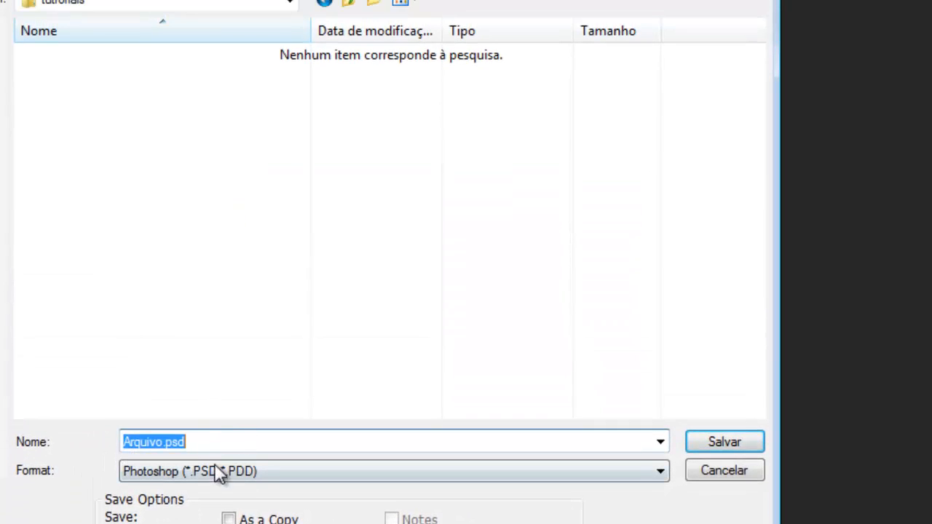
pyautogui.click(735, 450)
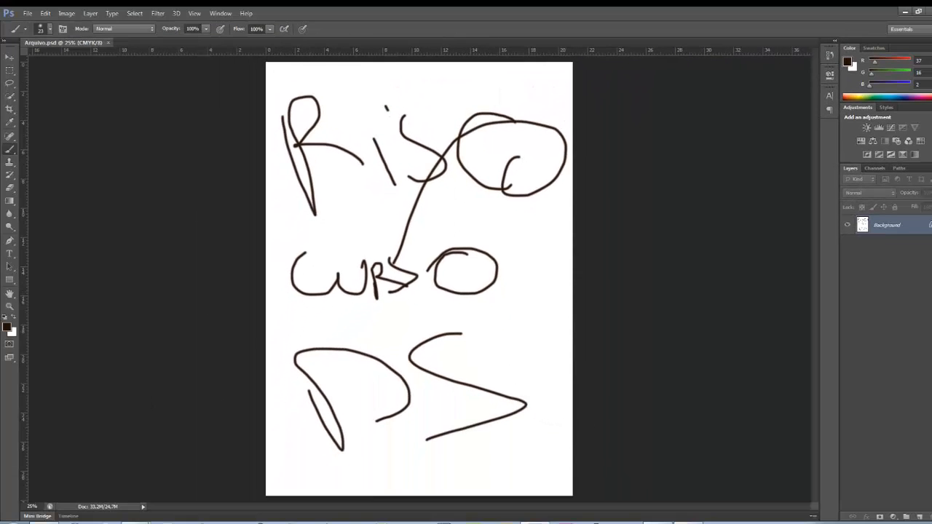
# Switch to the tutroriais folder in Windows Explorer and display its files as large thumbnails.
pyautogui.click(136, 522)
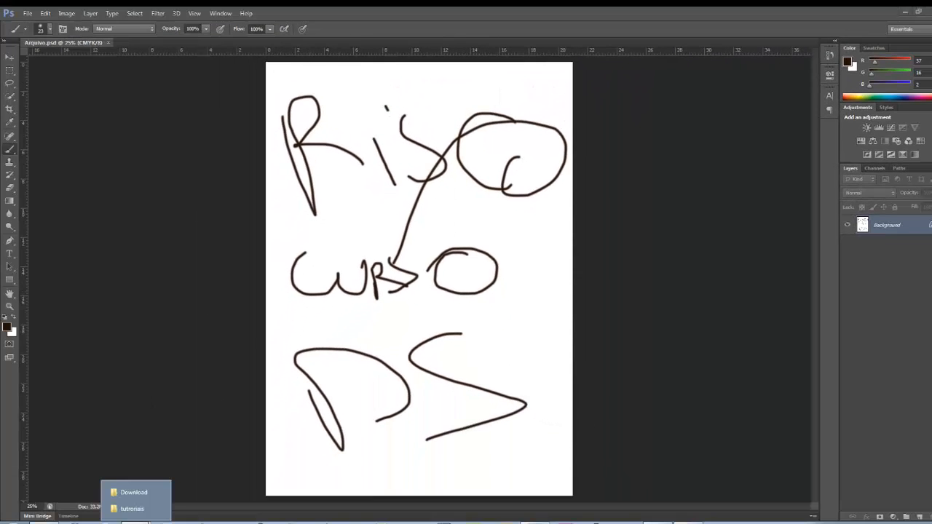
pyautogui.click(132, 508)
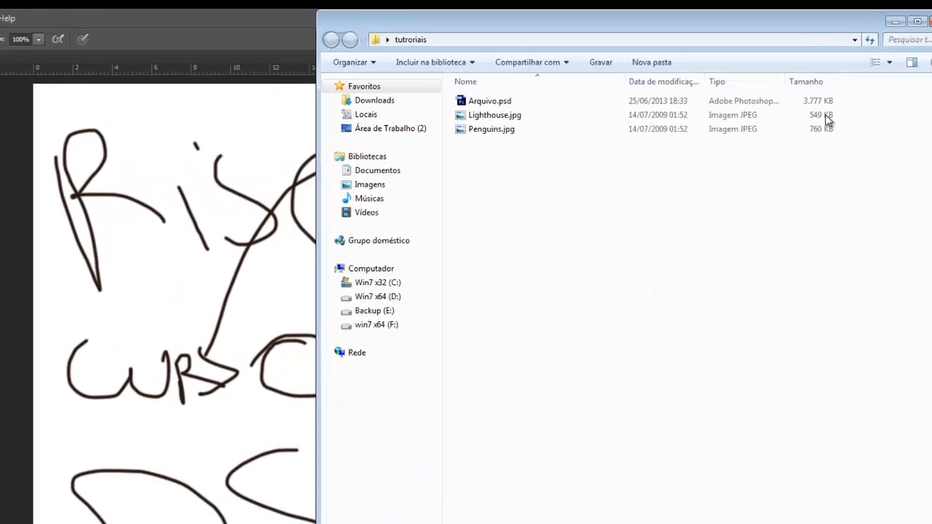
pyautogui.click(889, 48)
pyautogui.click(832, 107)
pyautogui.click(831, 109)
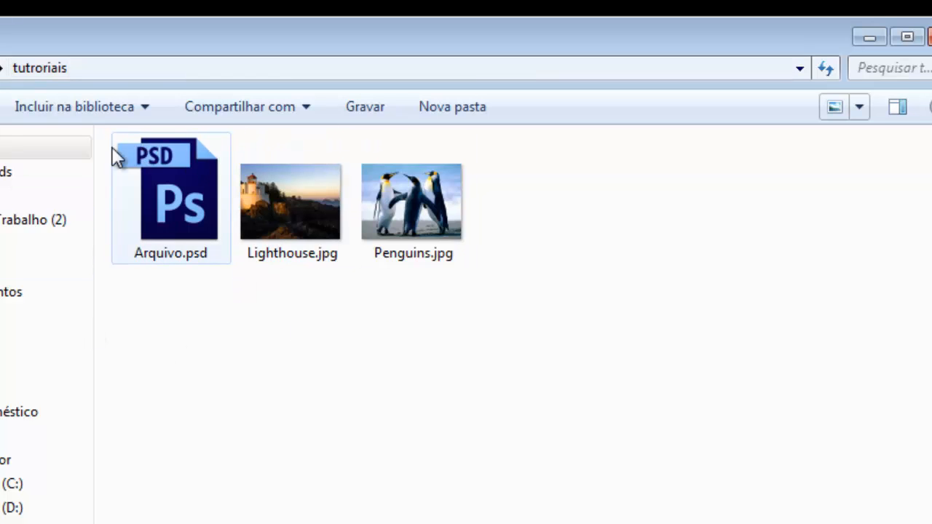
# Compare the Arquivo.psd icon with the picture previews of Lighthouse.jpg and Penguins.jpg in the folder.
pyautogui.click(164, 197)
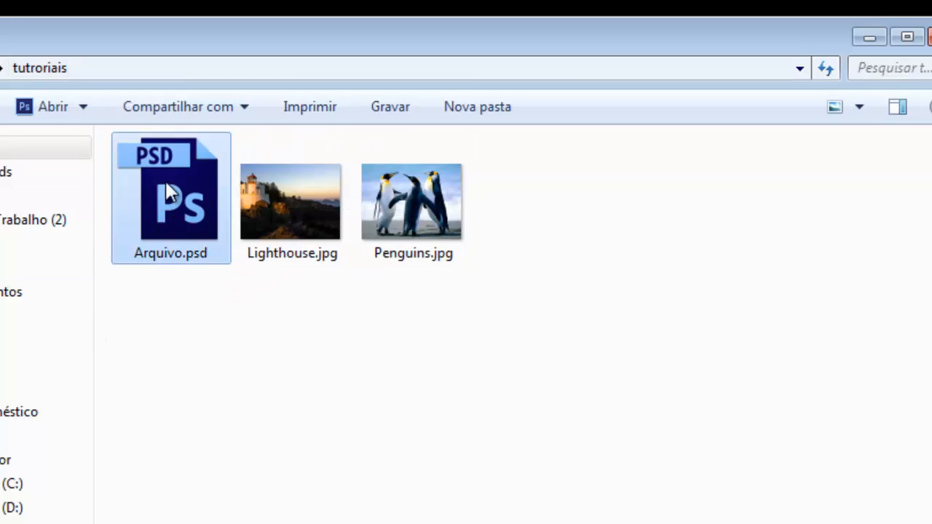
pyautogui.click(175, 321)
pyautogui.moveTo(135, 327); pyautogui.dragTo(210, 254)
pyautogui.click(245, 394)
pyautogui.moveTo(206, 294); pyautogui.dragTo(126, 148)
pyautogui.click(285, 347)
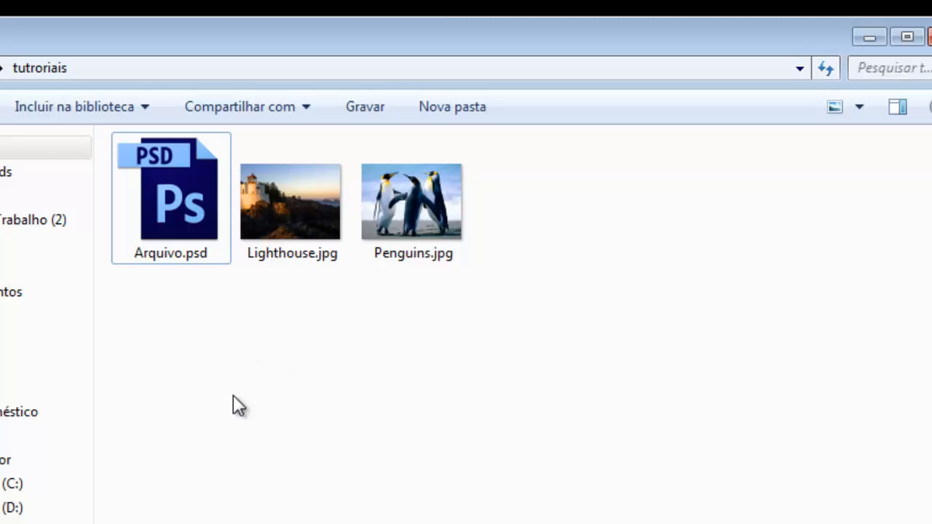
pyautogui.click(156, 173)
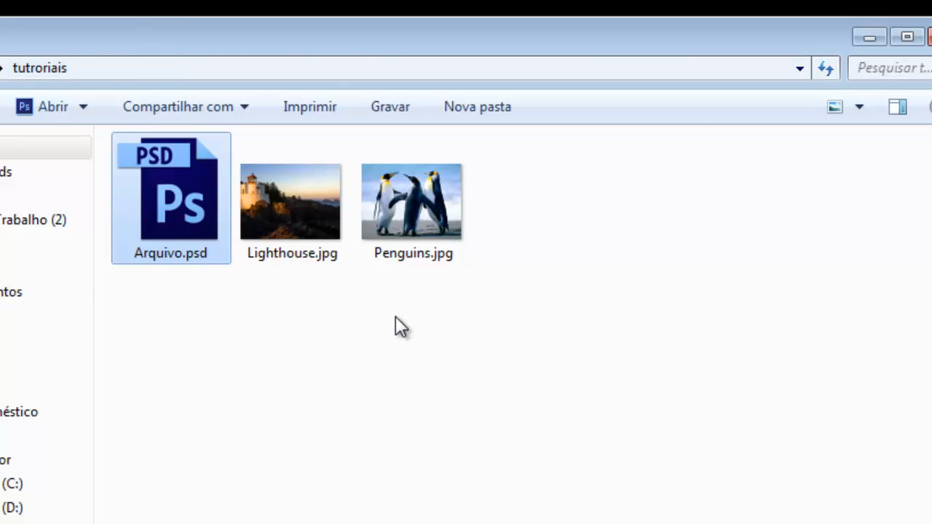
pyautogui.click(305, 218)
pyautogui.click(411, 220)
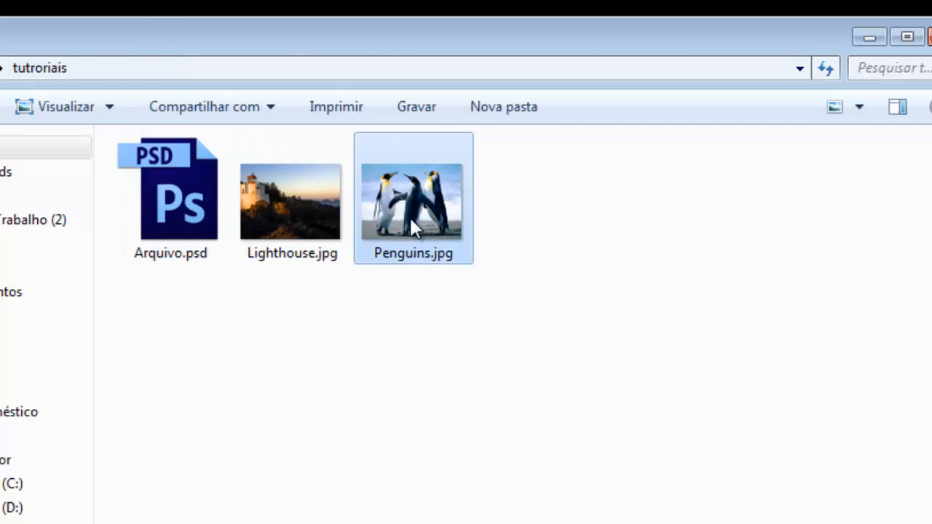
pyautogui.press('Left')
pyautogui.press('Right')
pyautogui.click(291, 198)
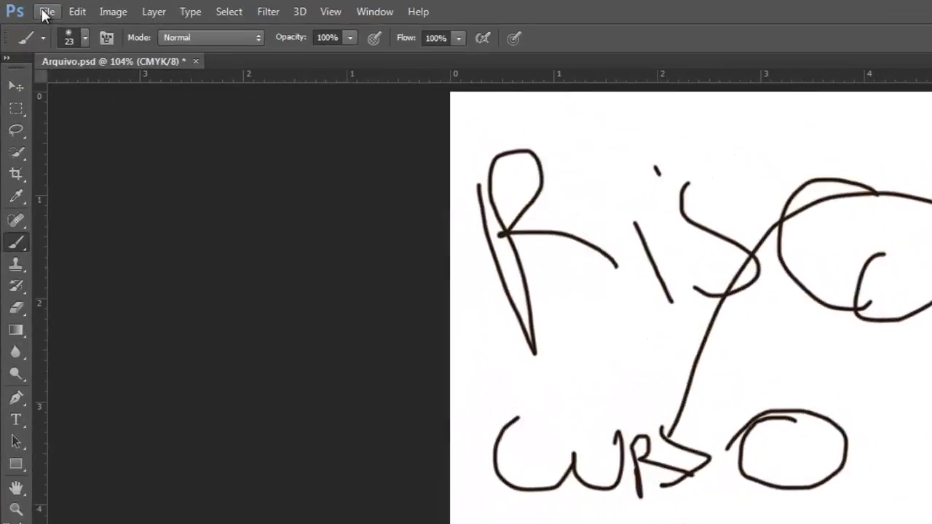
# Save the drawing from Photoshop as Arquivo.jpg in JPEG format, with quality 12 (Maximum) and Baseline Optimized.
pyautogui.click(45, 13)
pyautogui.click(71, 217)
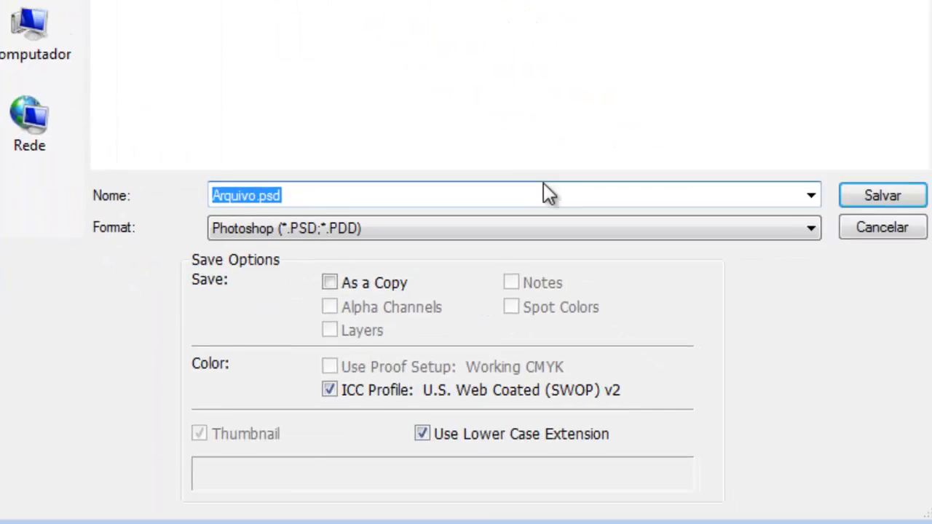
pyautogui.click(480, 174)
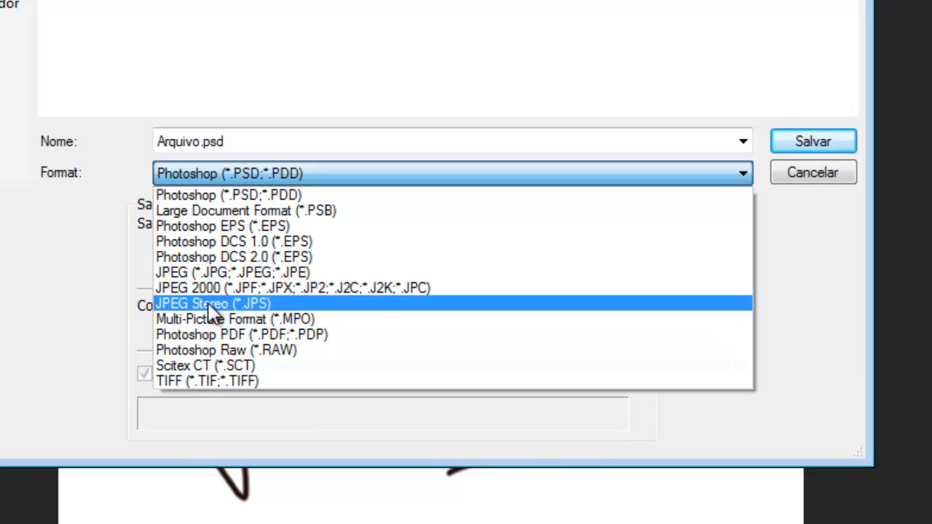
pyautogui.click(268, 273)
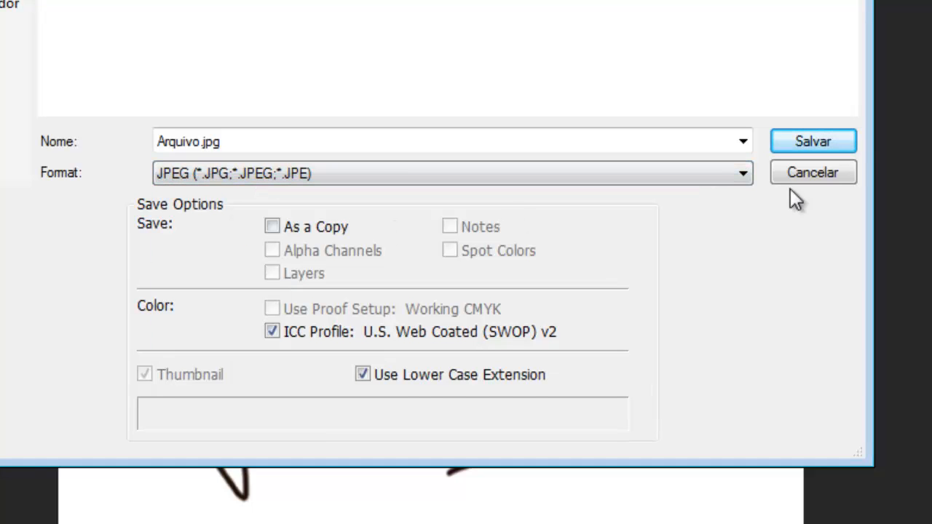
pyautogui.click(814, 144)
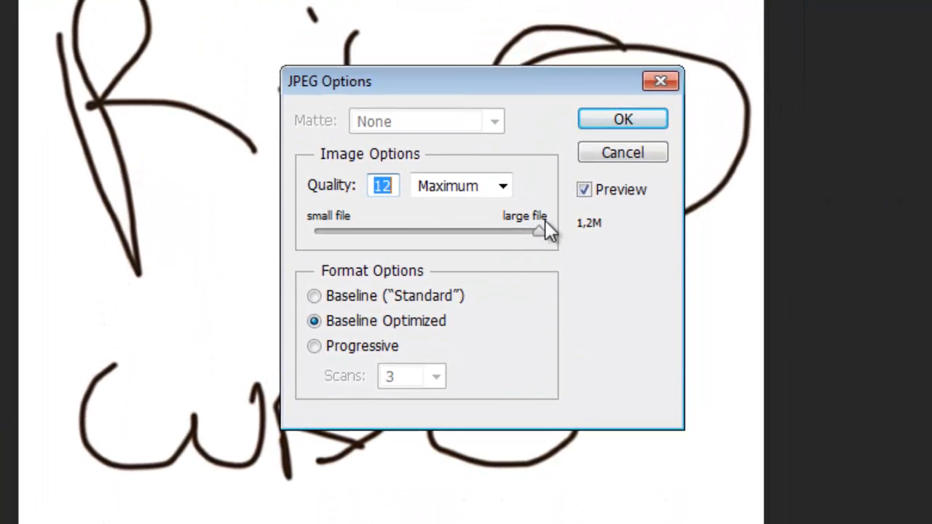
pyautogui.click(623, 120)
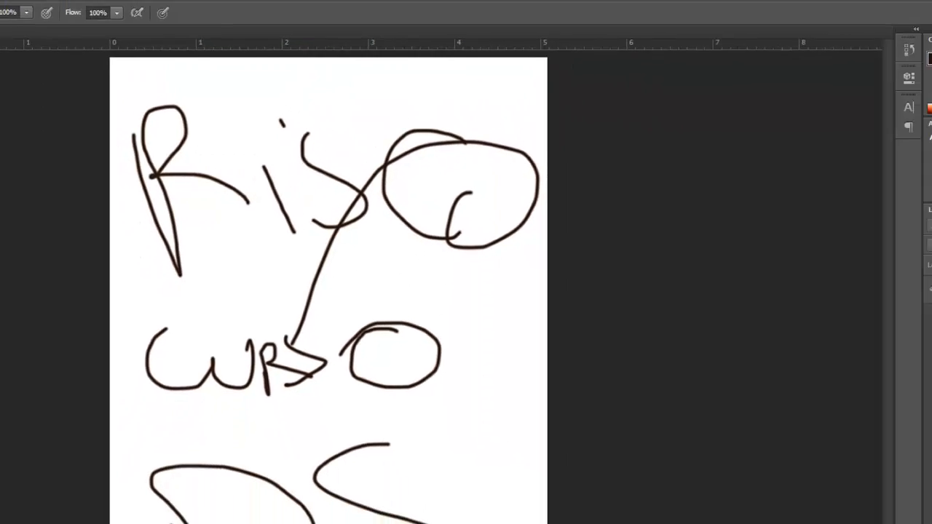
# Return to the tutroriais folder and compare the preview and file details of Arquivo.jpg with Arquivo.psd and the other JPEGs.
pyautogui.hotkey('alt', 'Tab')
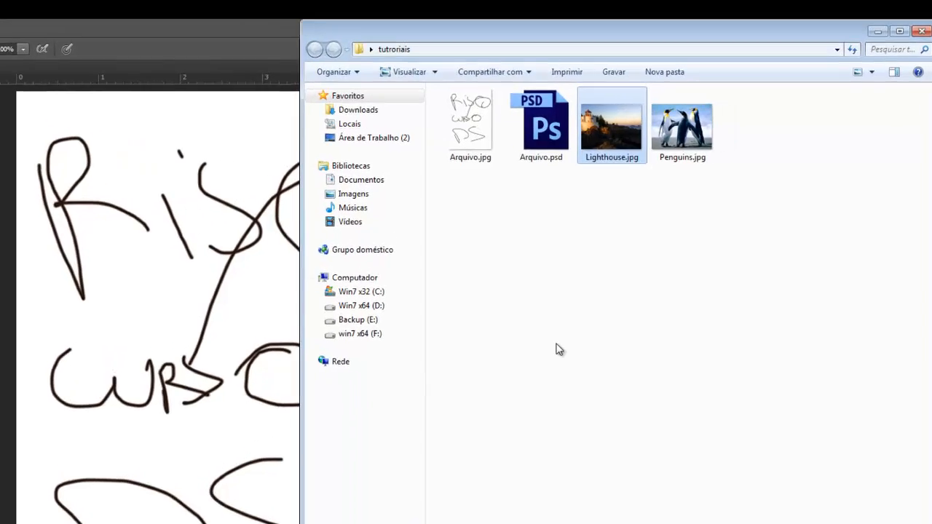
pyautogui.click(318, 152)
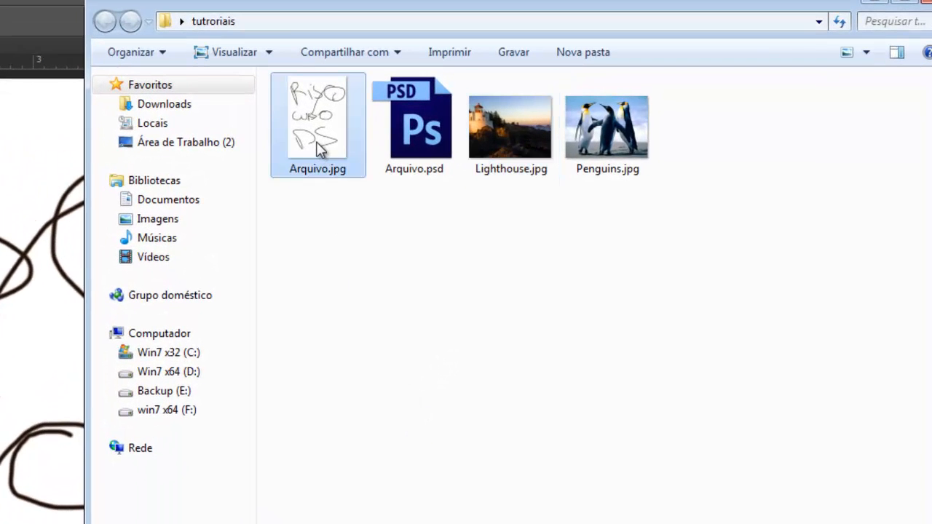
pyautogui.click(414, 159)
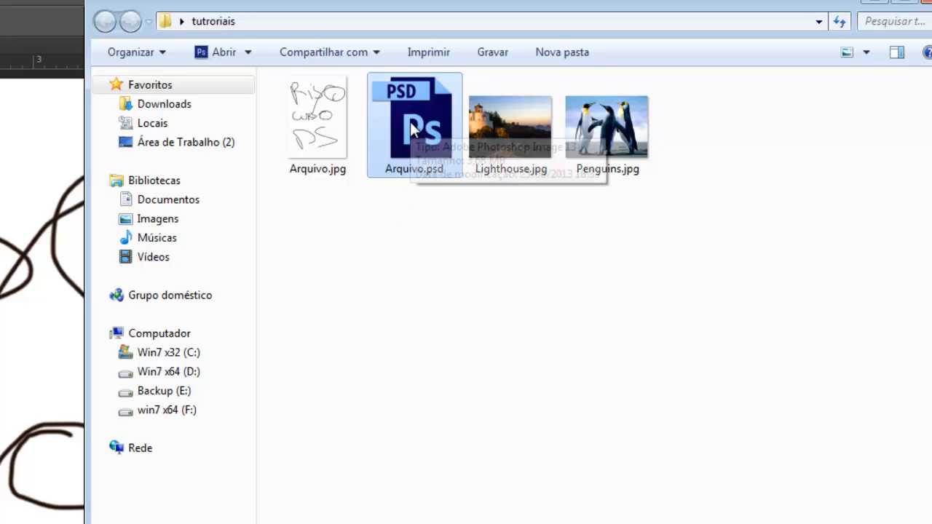
pyautogui.click(316, 147)
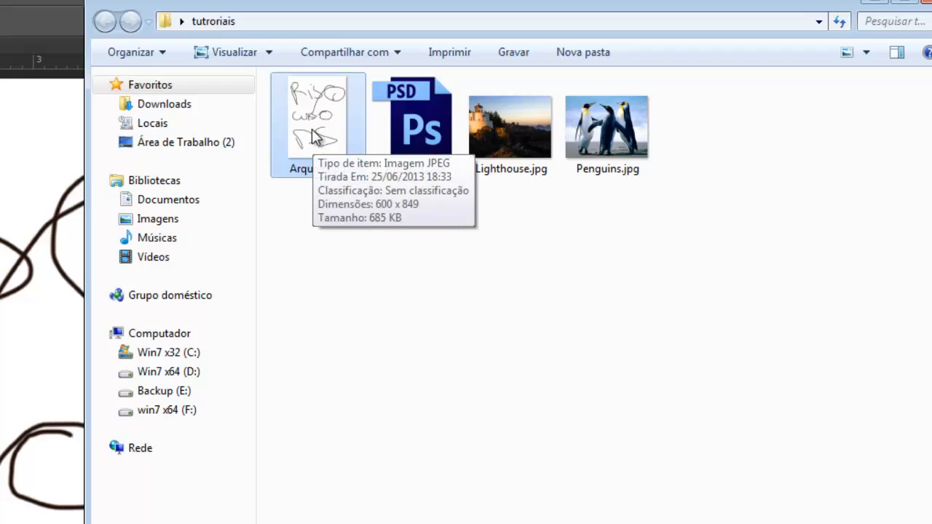
pyautogui.click(604, 142)
pyautogui.click(509, 139)
pyautogui.click(302, 141)
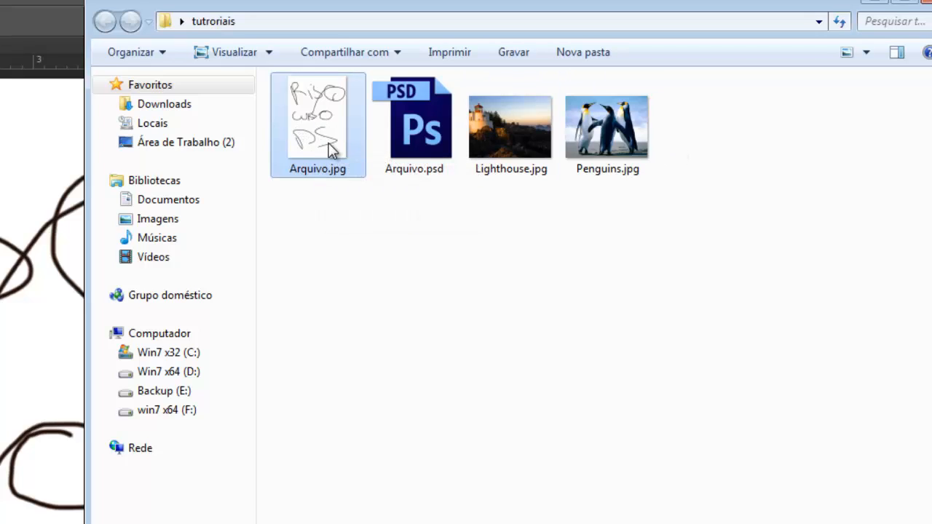
pyautogui.moveTo(623, 141)
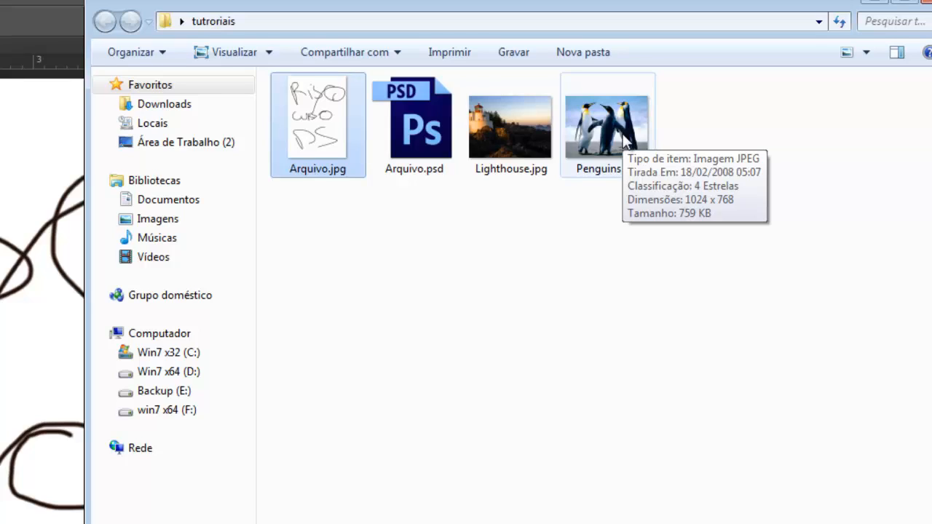
pyautogui.click(486, 390)
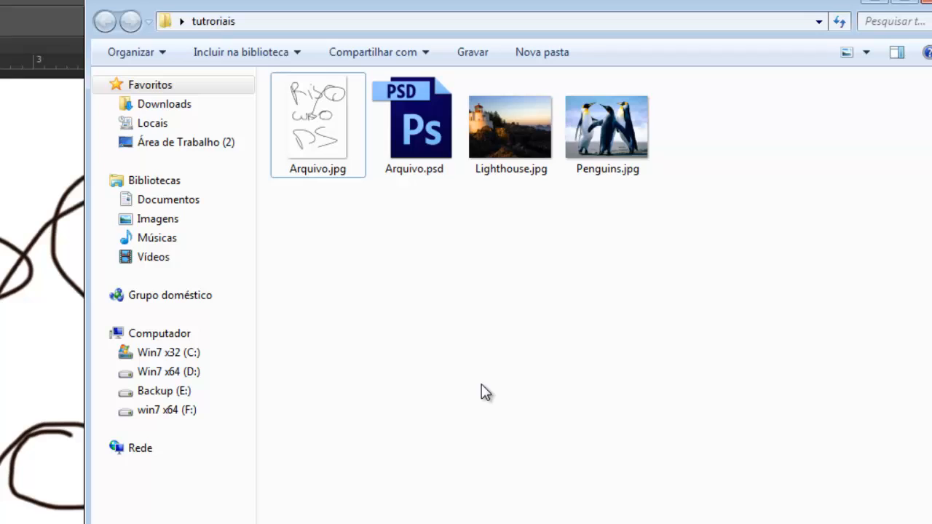
pyautogui.click(299, 103)
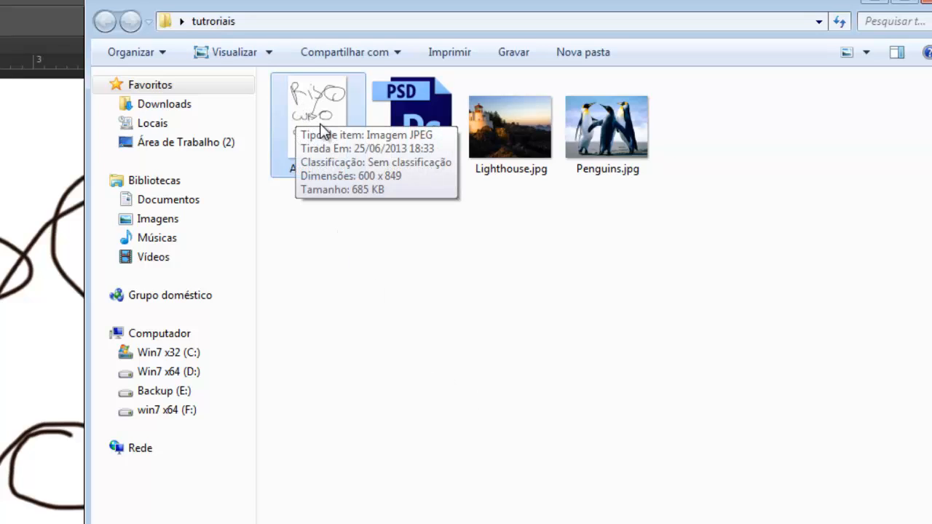
# Switch back to Photoshop, open Arquivo.jpg in Save for Web and look over the lower part of the optimized preview.
pyautogui.click(393, 499)
pyautogui.click(332, 173)
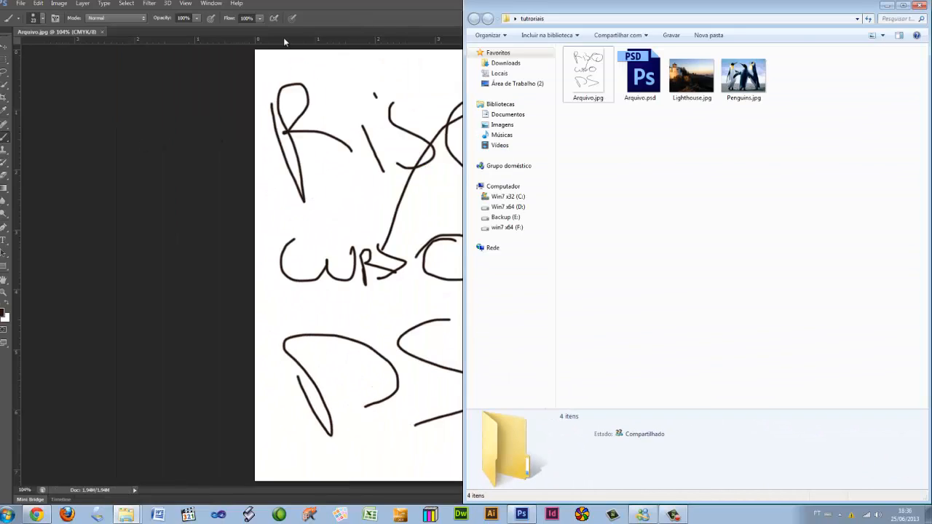
pyautogui.click(123, 128)
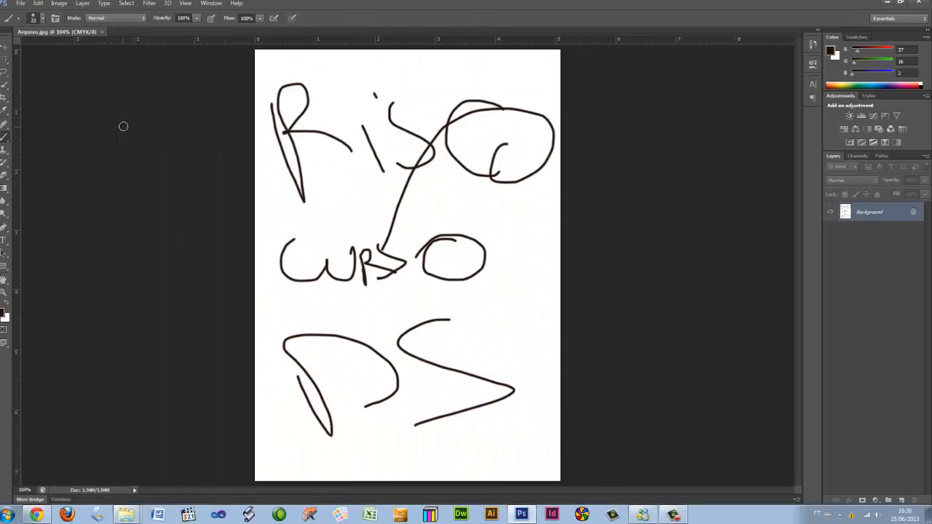
pyautogui.click(27, 5)
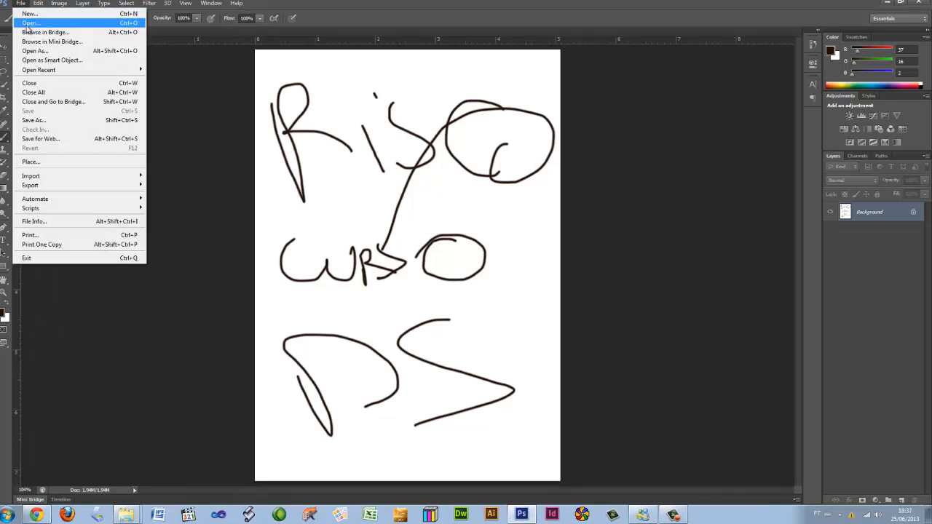
pyautogui.click(692, 173)
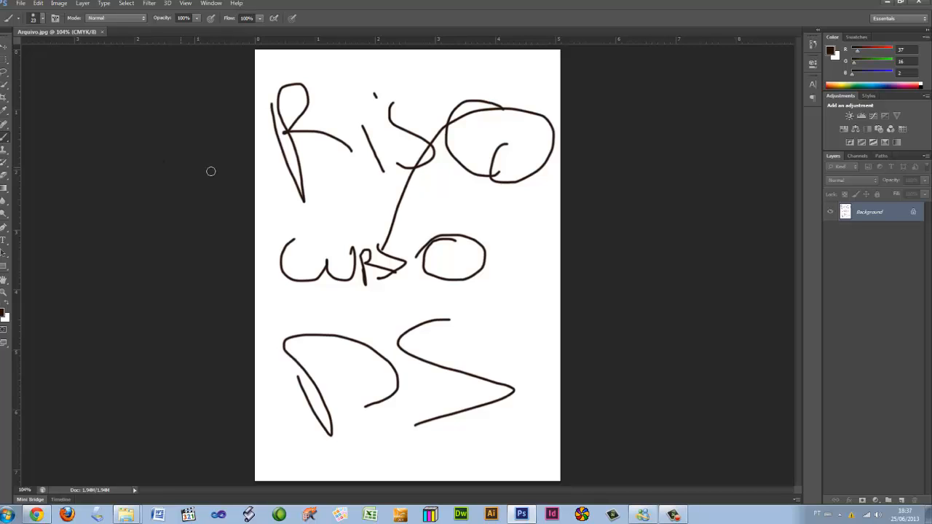
pyautogui.click(20, 4)
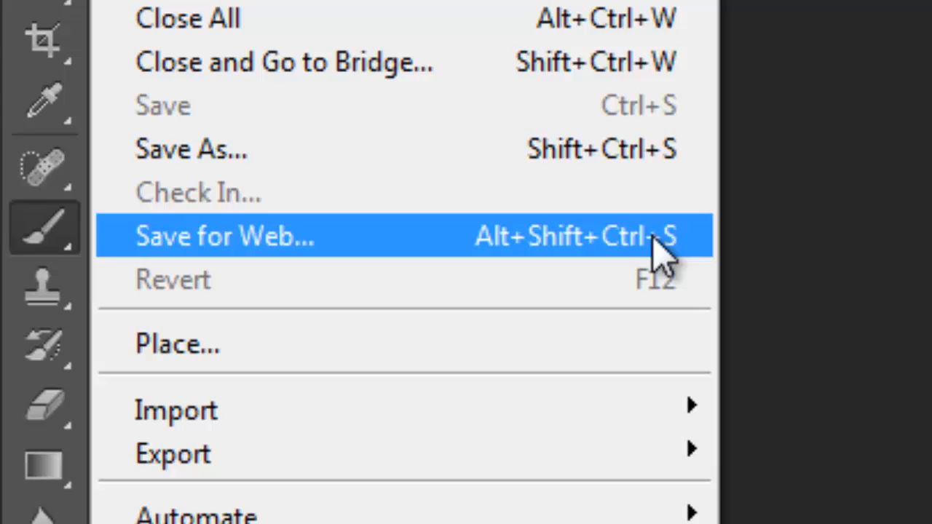
pyautogui.click(356, 182)
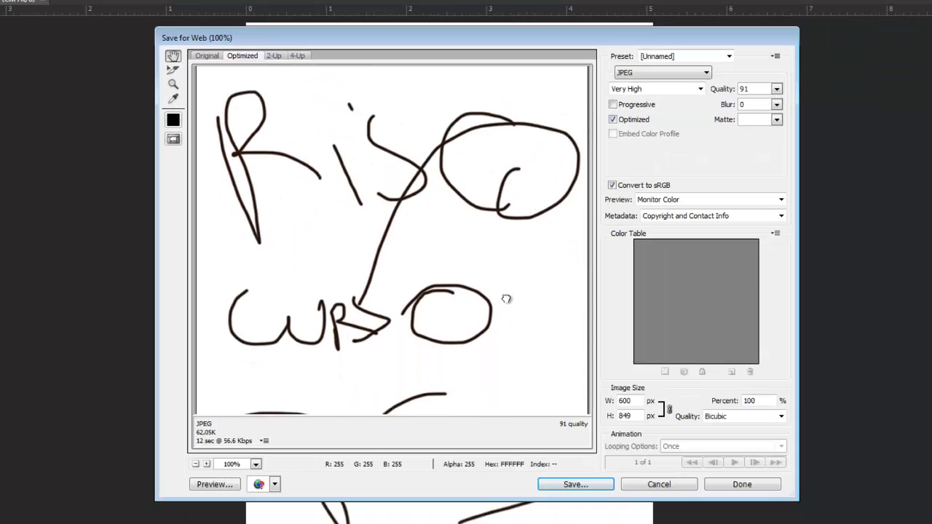
pyautogui.moveTo(505, 297); pyautogui.dragTo(499, 116)
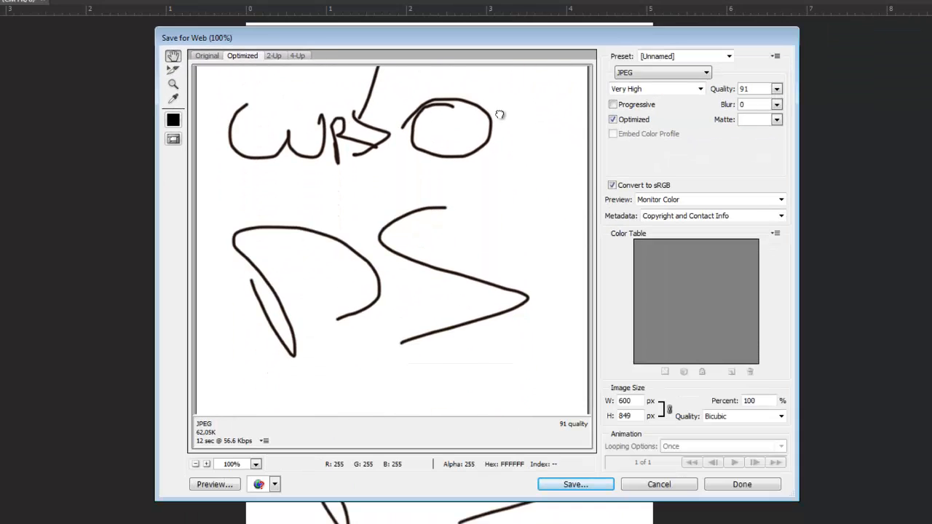
pyautogui.moveTo(413, 148); pyautogui.dragTo(643, 171)
# Try high and low JPEG quality levels for the web export and settle on a quality of 61.
pyautogui.click(777, 89)
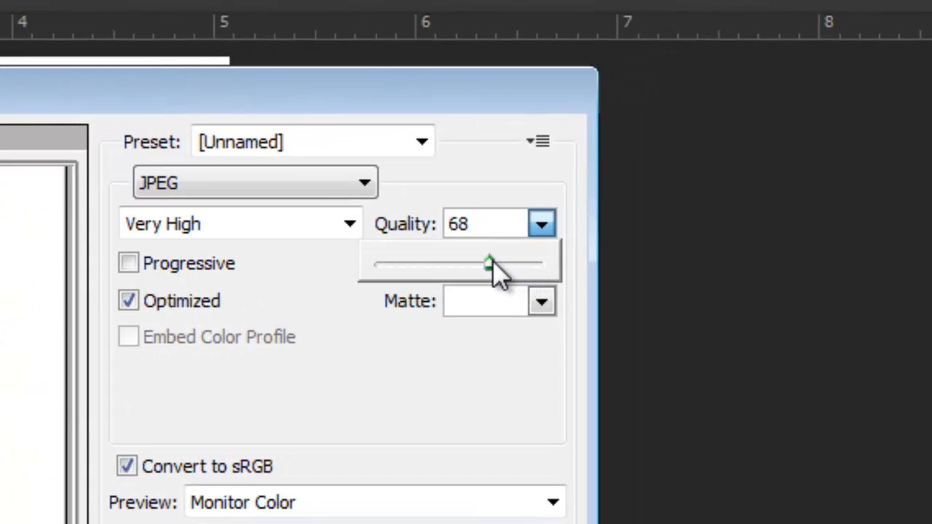
pyautogui.moveTo(492, 262); pyautogui.dragTo(567, 261)
pyautogui.click(502, 224)
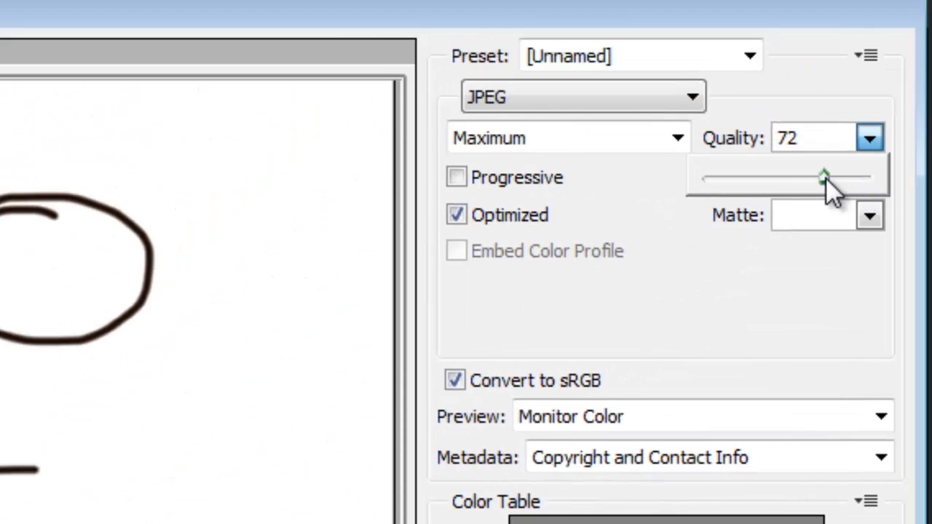
pyautogui.moveTo(826, 177); pyautogui.dragTo(819, 176)
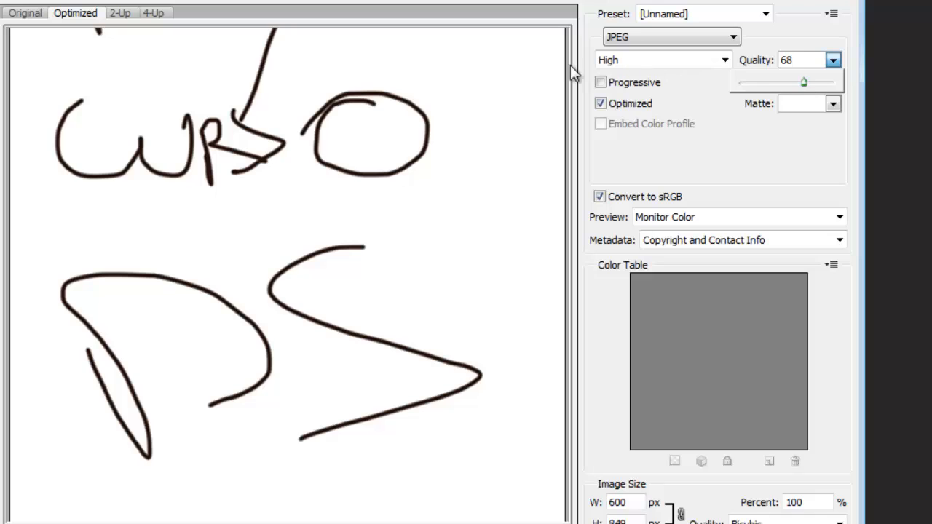
pyautogui.moveTo(807, 82); pyautogui.dragTo(739, 85)
pyautogui.moveTo(745, 82); pyautogui.dragTo(800, 82)
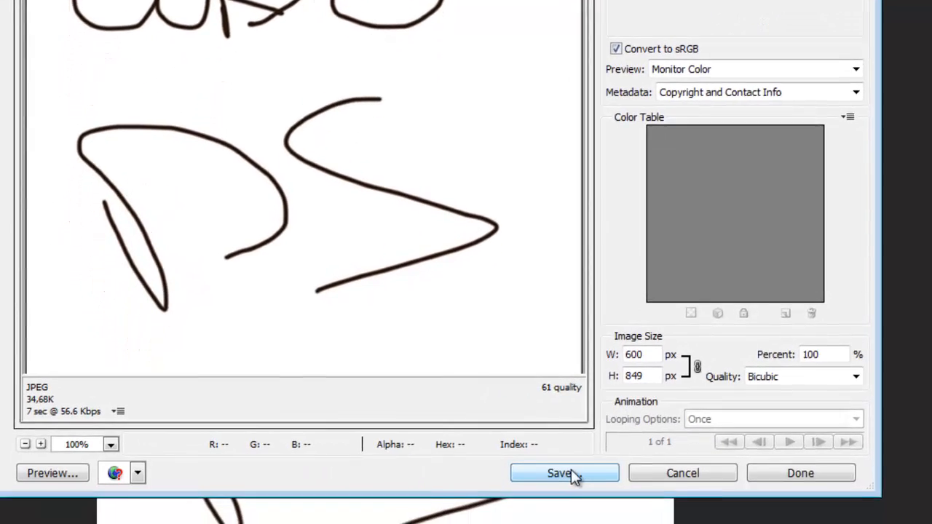
# Save the web-optimized image as Arquivo-web.jpg in the tutroriais folder, format Images Only.
pyautogui.click(576, 463)
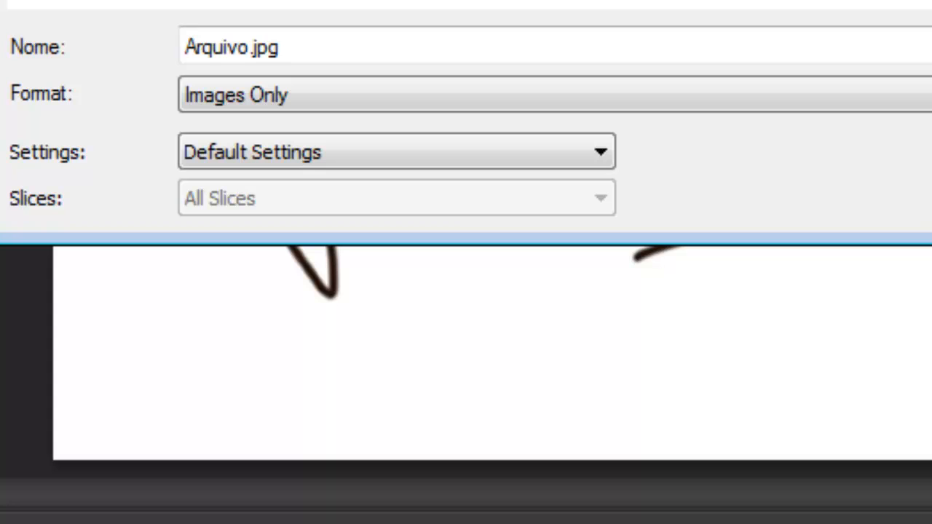
pyautogui.doubleClick(298, 45)
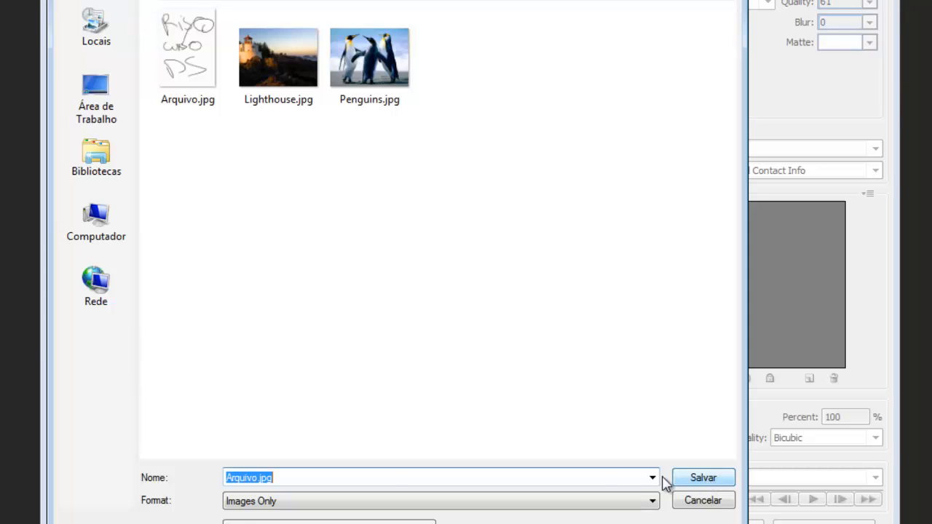
pyautogui.click(257, 482)
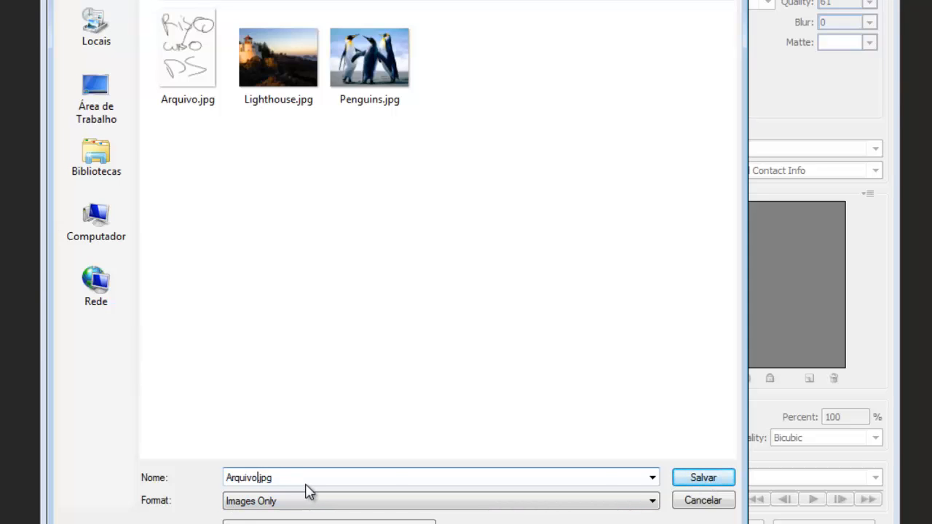
pyautogui.write('-web')
pyautogui.click(703, 483)
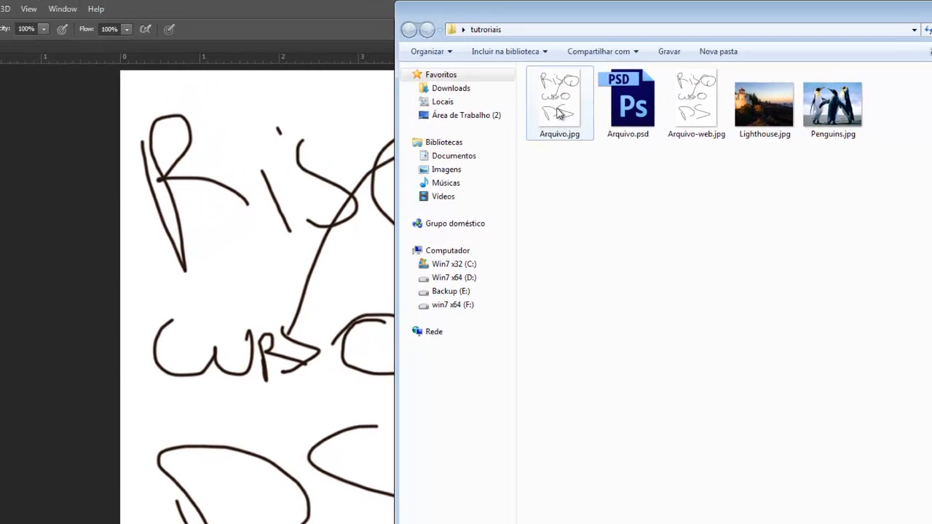
# Compare the file details of Arquivo.jpg and Arquivo-web.jpg in the tutroriais folder.
pyautogui.click(558, 113)
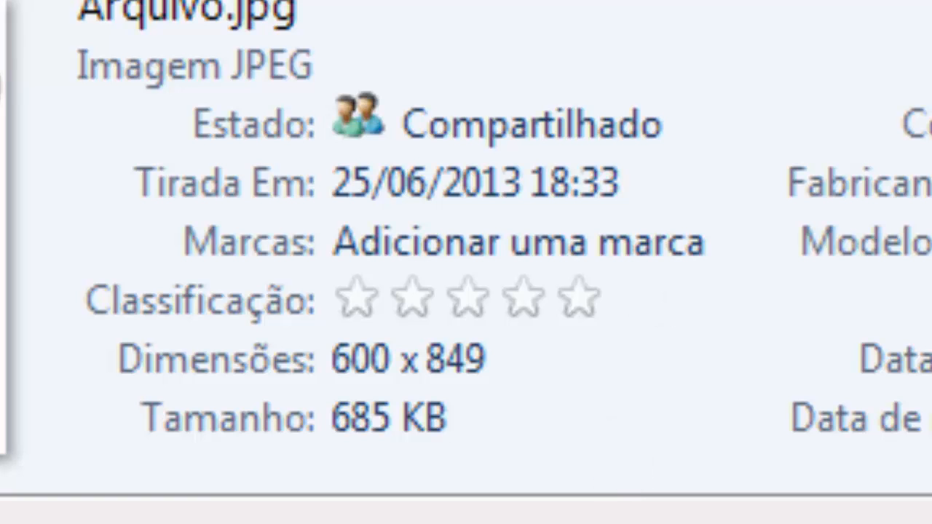
pyautogui.press('Right')
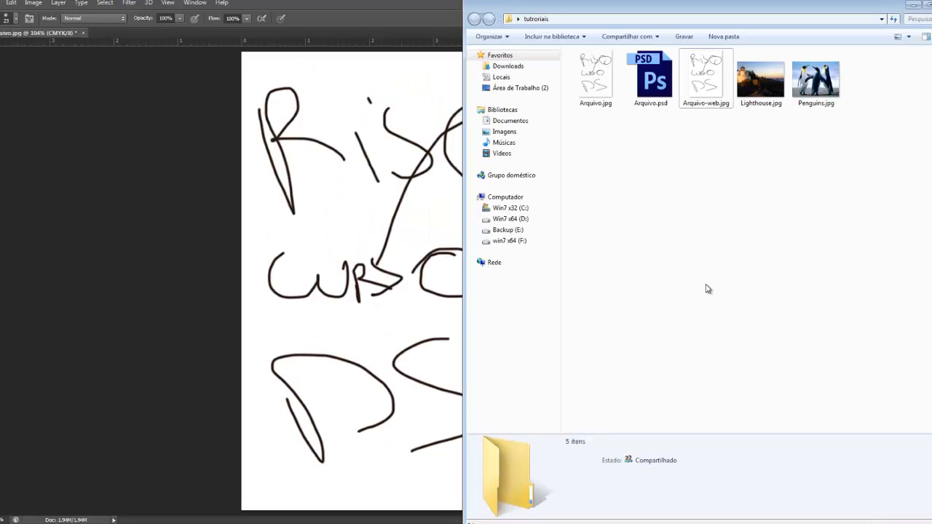
# Return to Photoshop, save the pending changes to Arquivo.jpg and close the document.
pyautogui.click(332, 24)
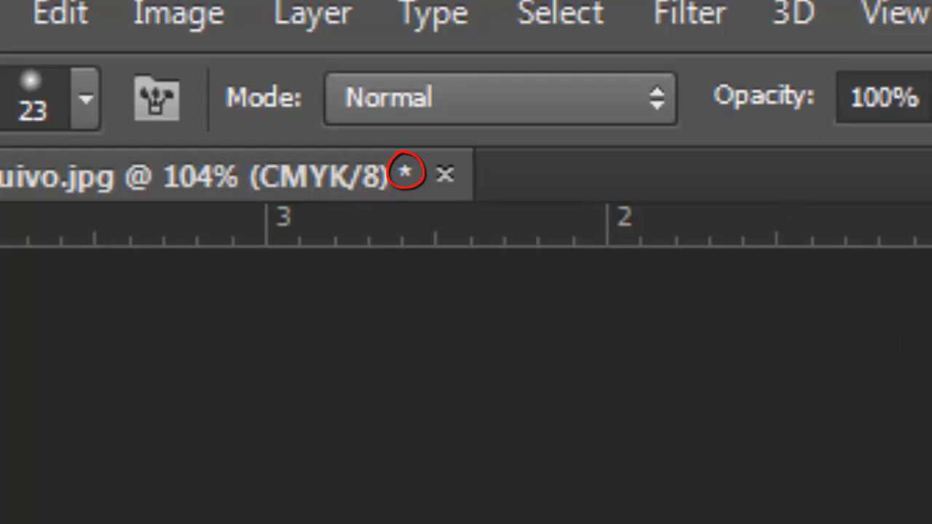
pyautogui.hotkey('ctrl', 's')
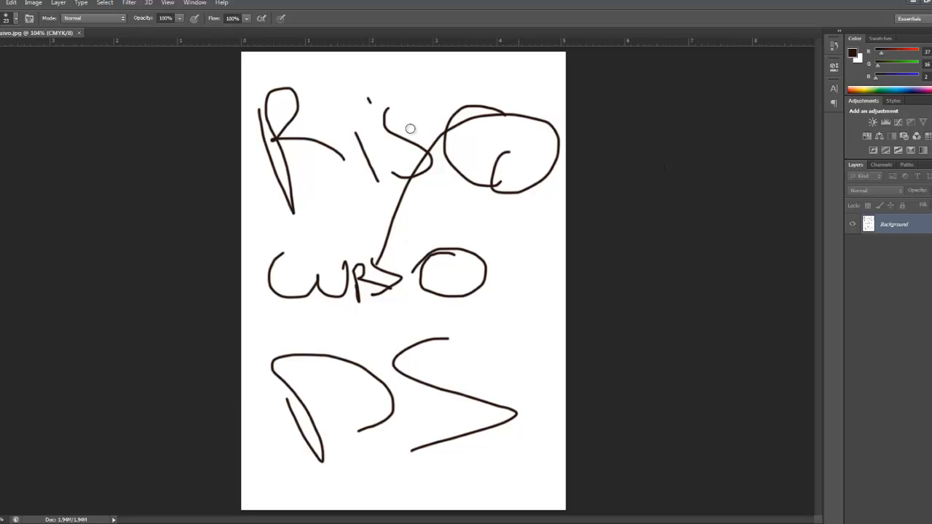
pyautogui.click(79, 33)
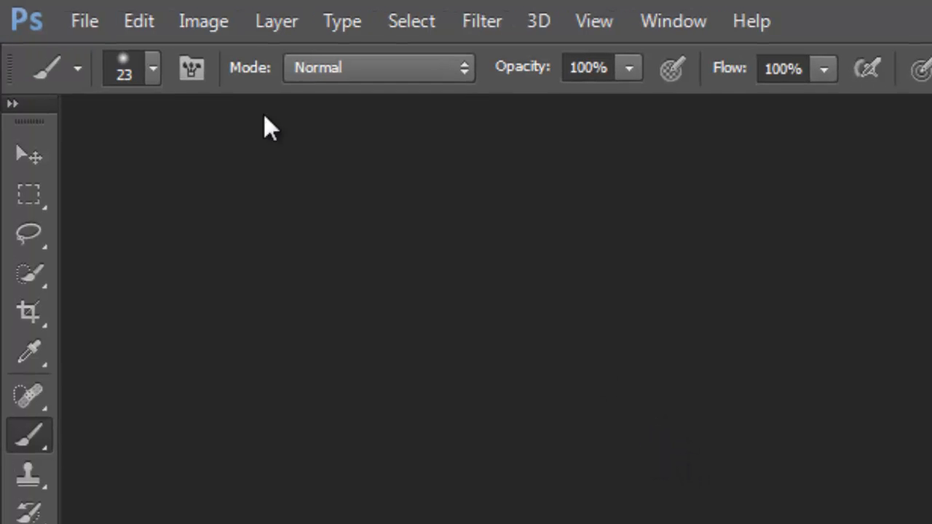
# Open Arquivo.psd from the tutroriais folder to view it in Photoshop, and close it again.
pyautogui.click(72, 22)
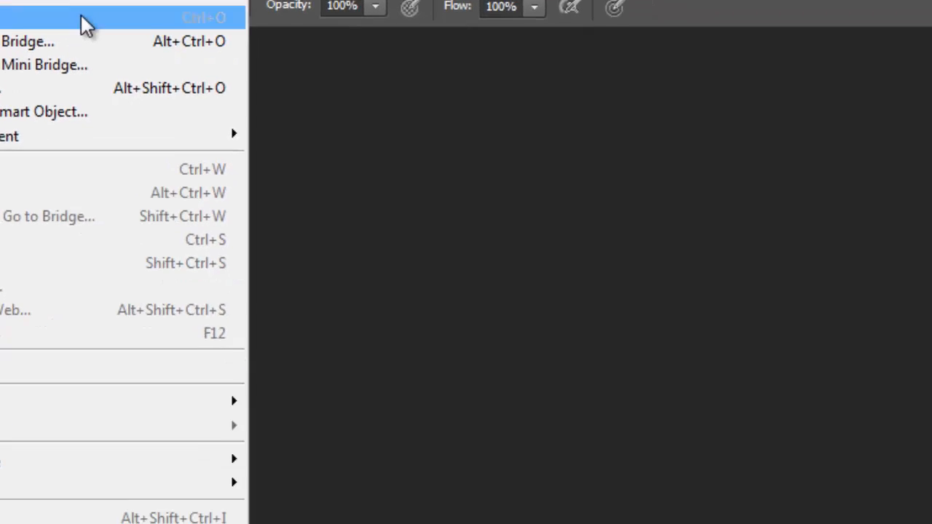
pyautogui.click(269, 83)
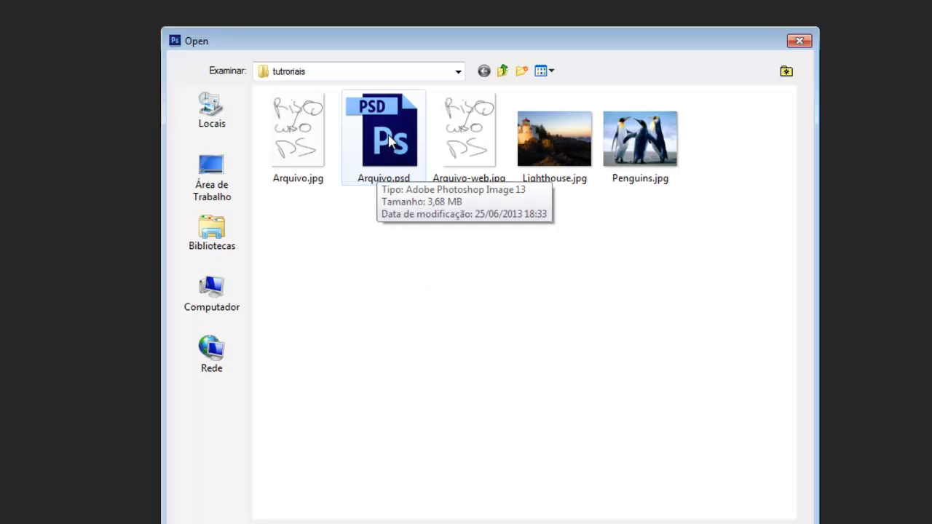
pyautogui.doubleClick(388, 141)
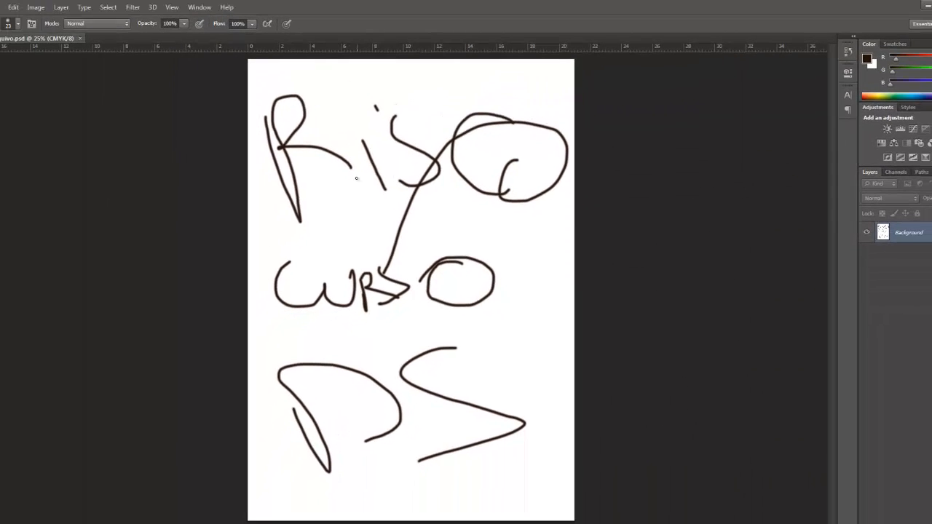
pyautogui.click(79, 38)
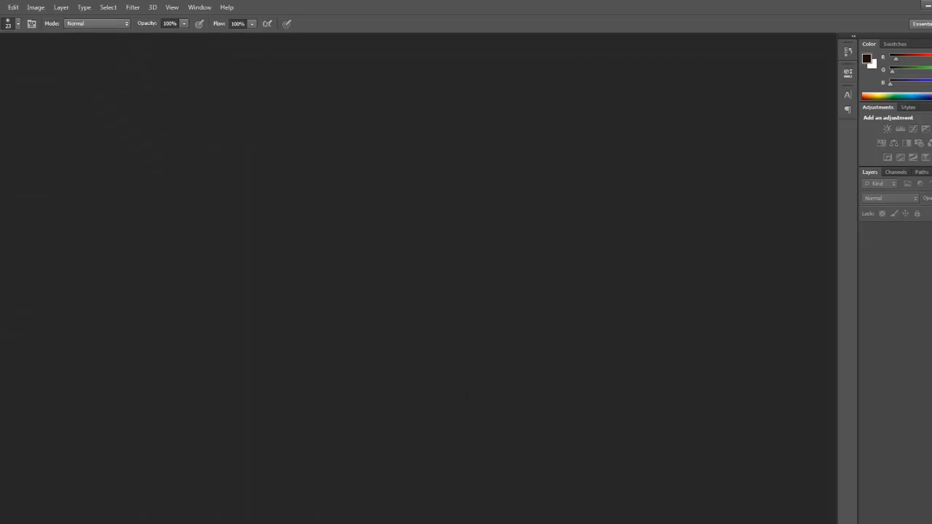
# Switch to the tutroriais folder in Windows Explorer and bring Lighthouse.jpg from there straight into the empty Photoshop workspace.
pyautogui.moveTo(109, 523)
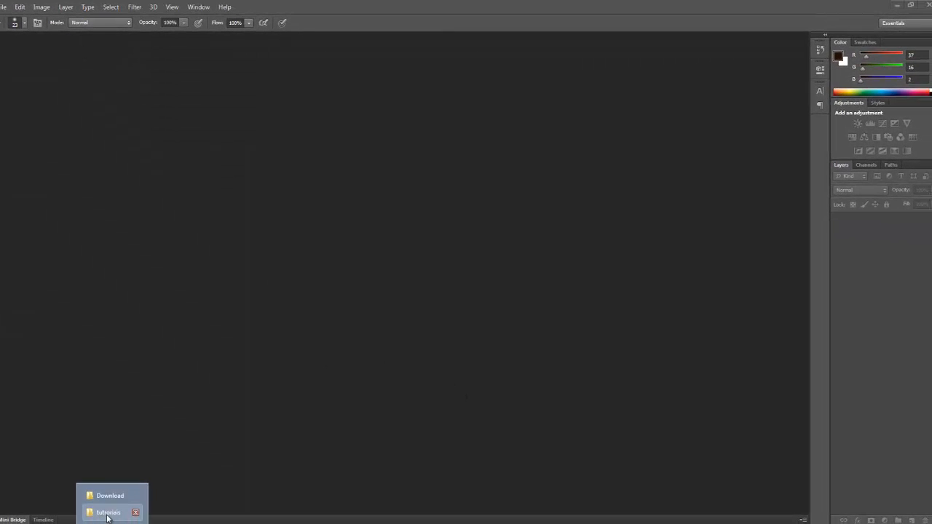
pyautogui.click(108, 513)
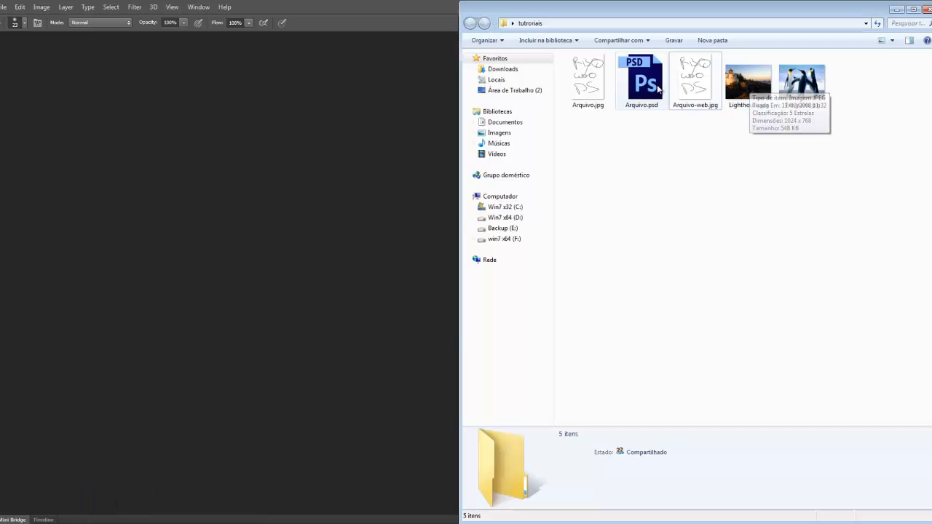
pyautogui.moveTo(748, 82); pyautogui.dragTo(222, 221)
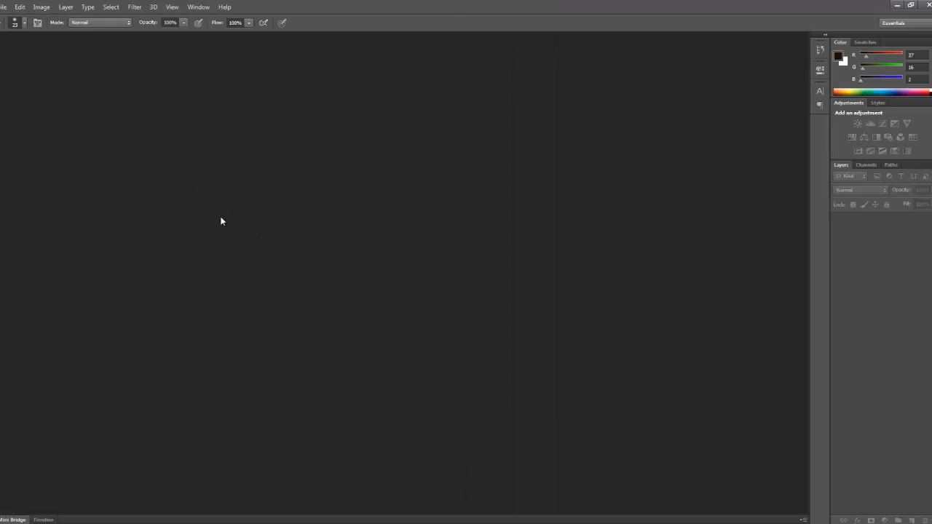